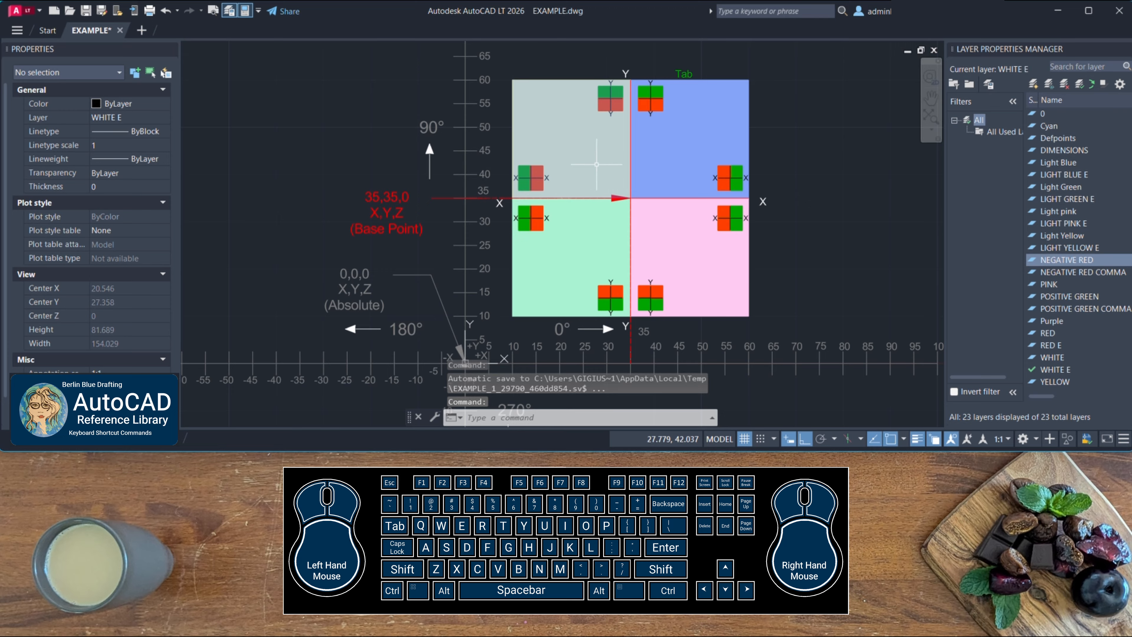
Draw a 15 by 15 rectangle in the yellow quadrant, starting from the base point at 35,35
text(REC)
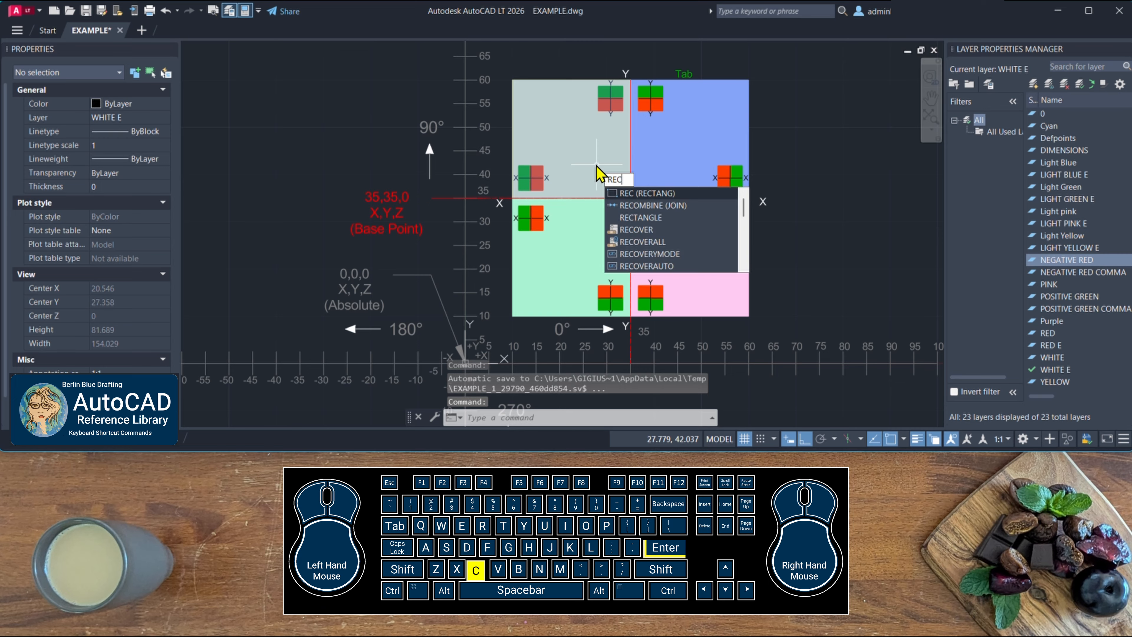
key(Return)
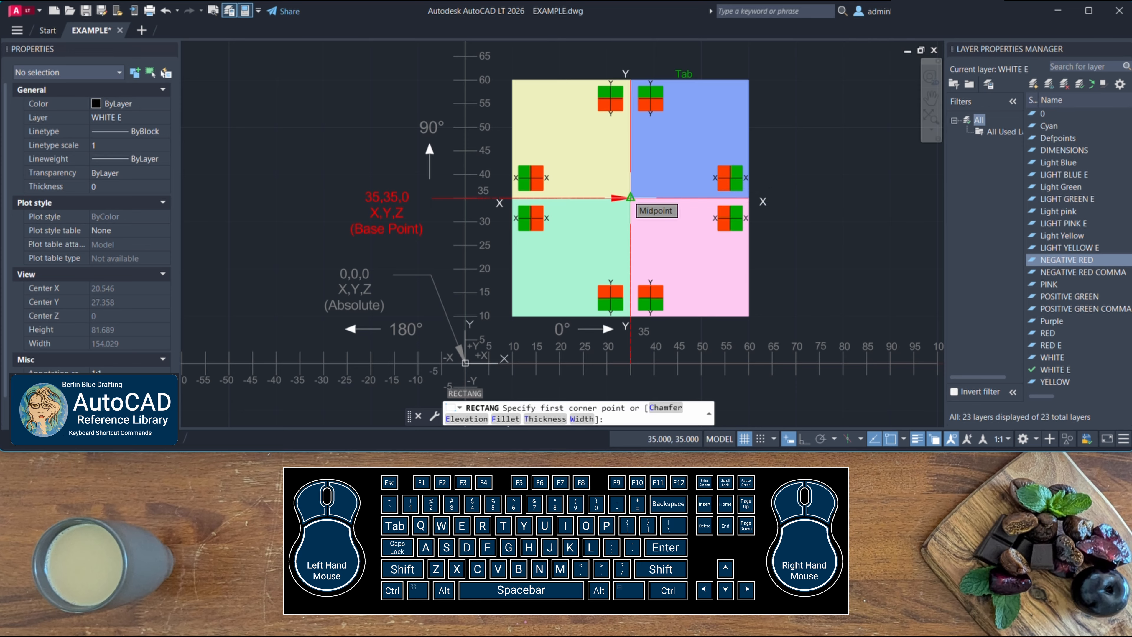
click(630, 197)
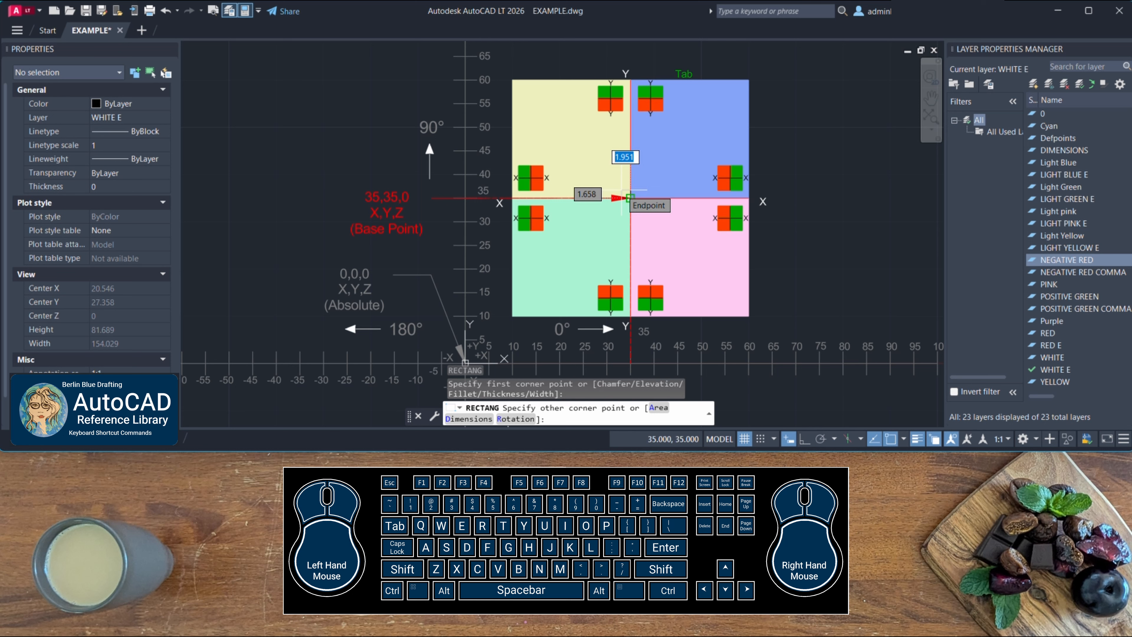
text(15)
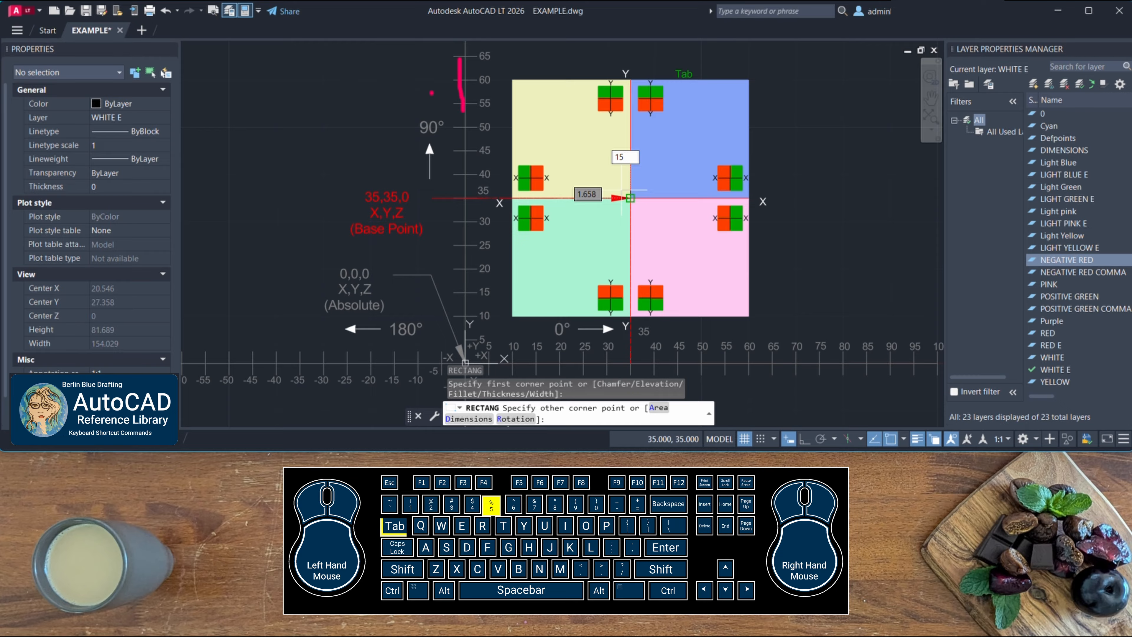
key(Tab)
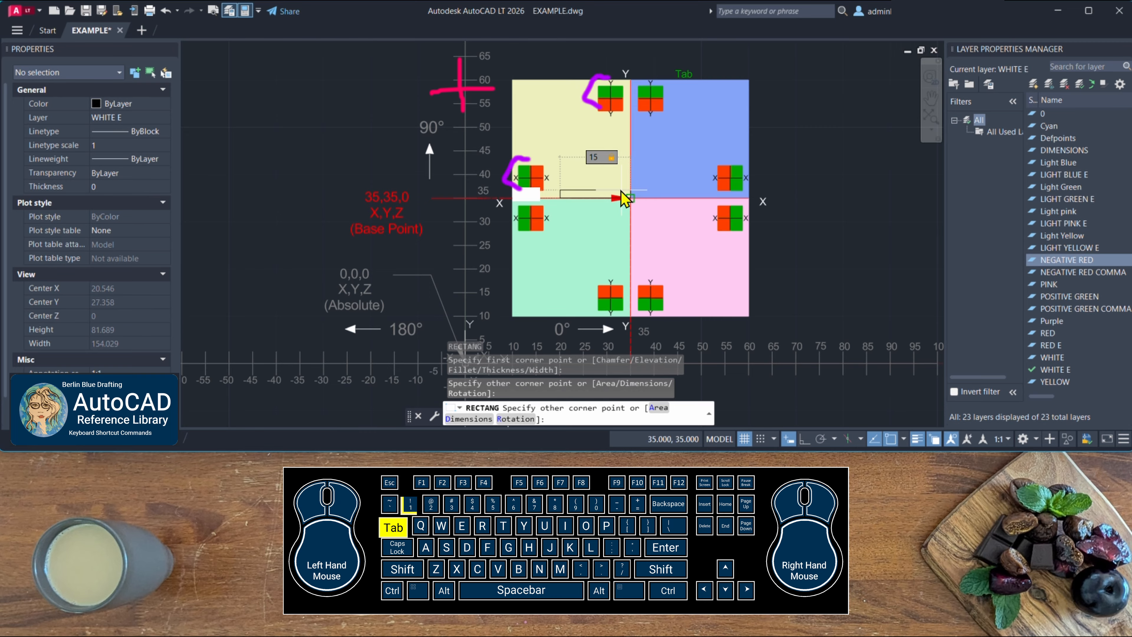
text(15)
key(Return)
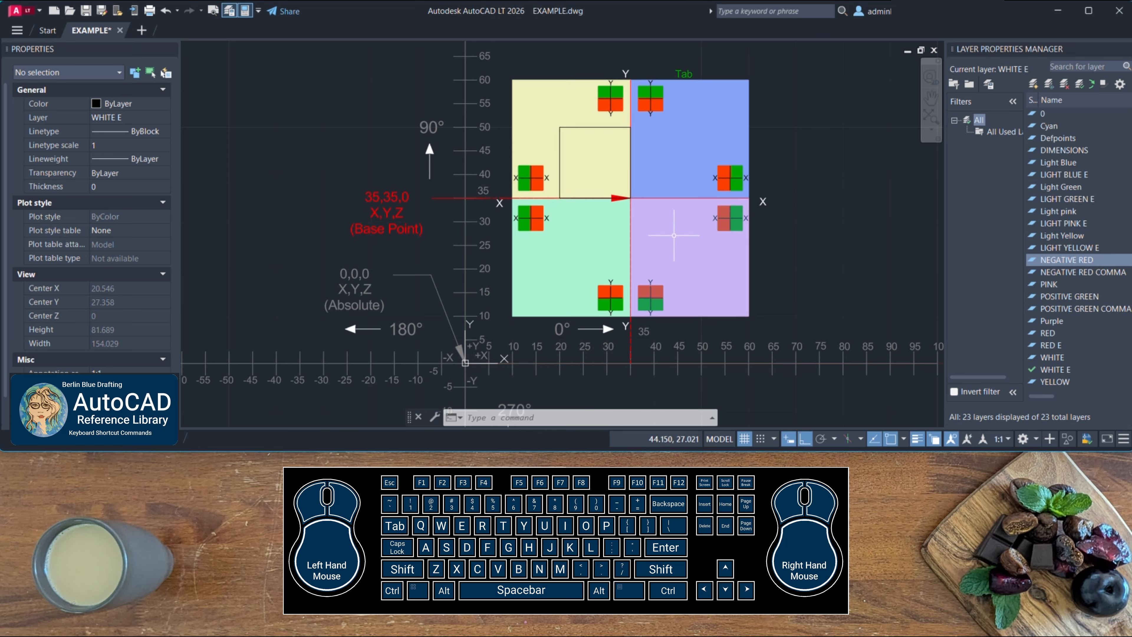
Draw a rectangle from 35,35 into the blue quadrant, entering 15 for X and -15 for Y relative to the cursor in the pink quadrant
text(REC)
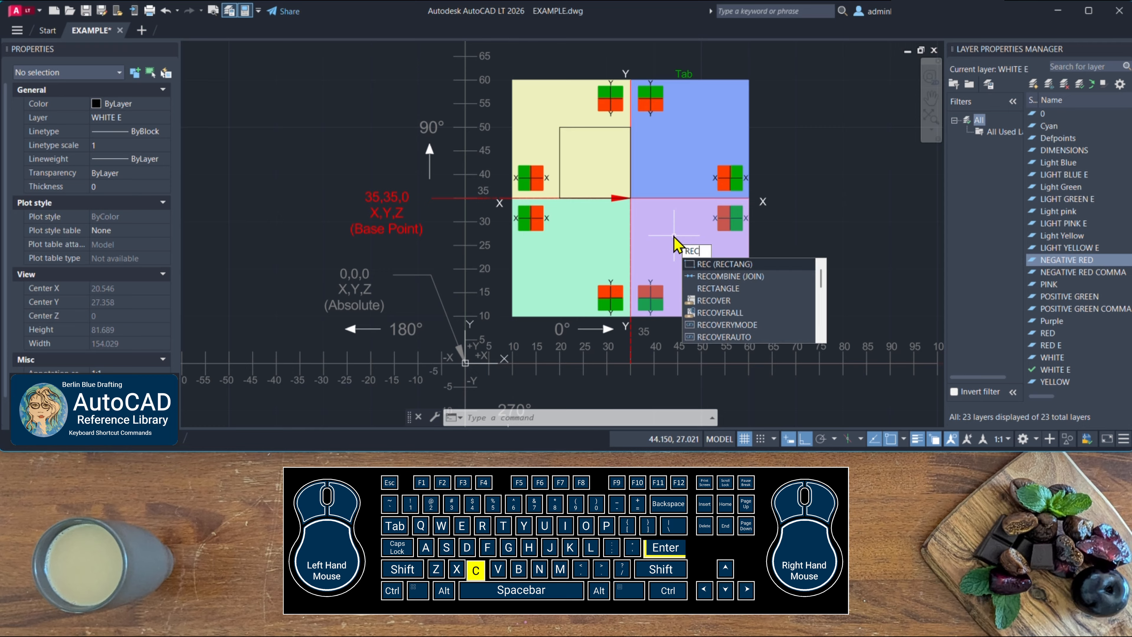
key(Return)
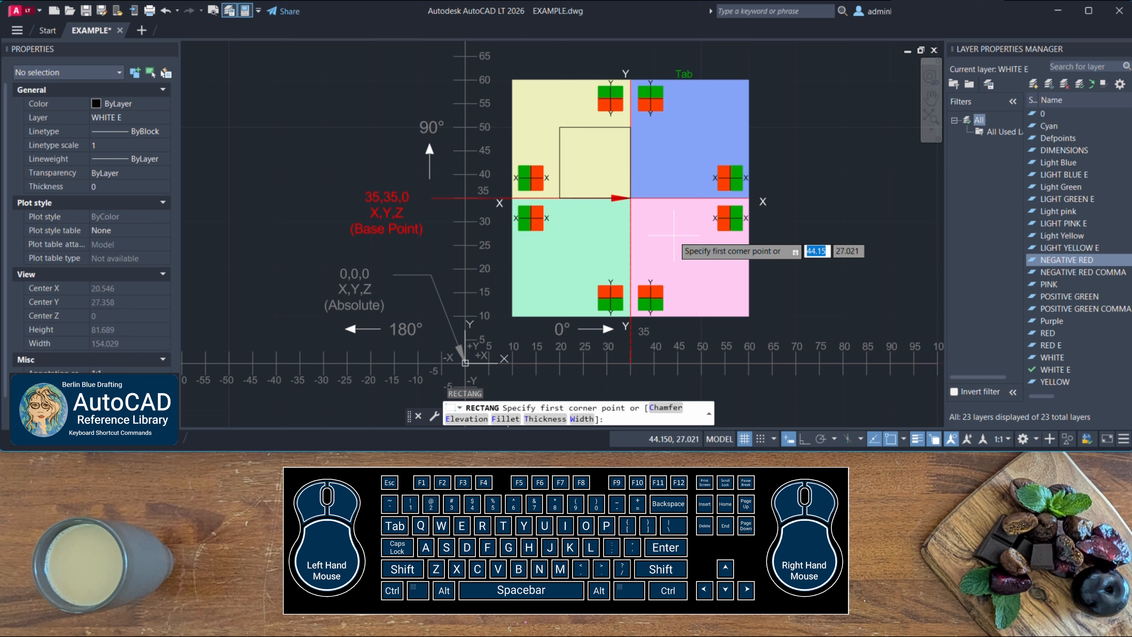
text(35)
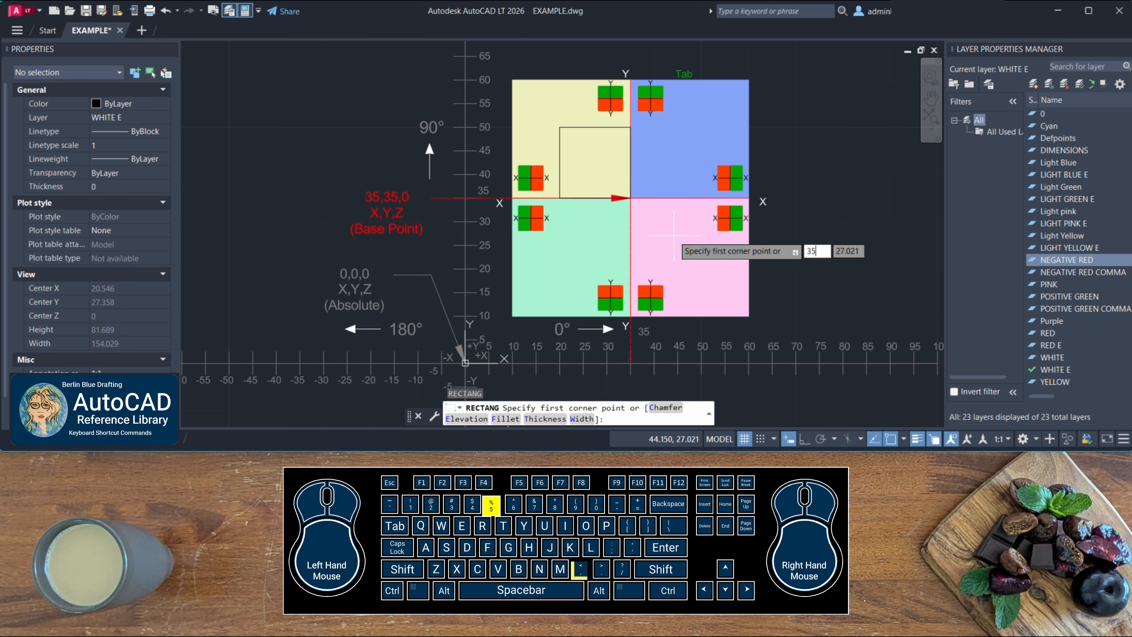
key(comma)
text(35)
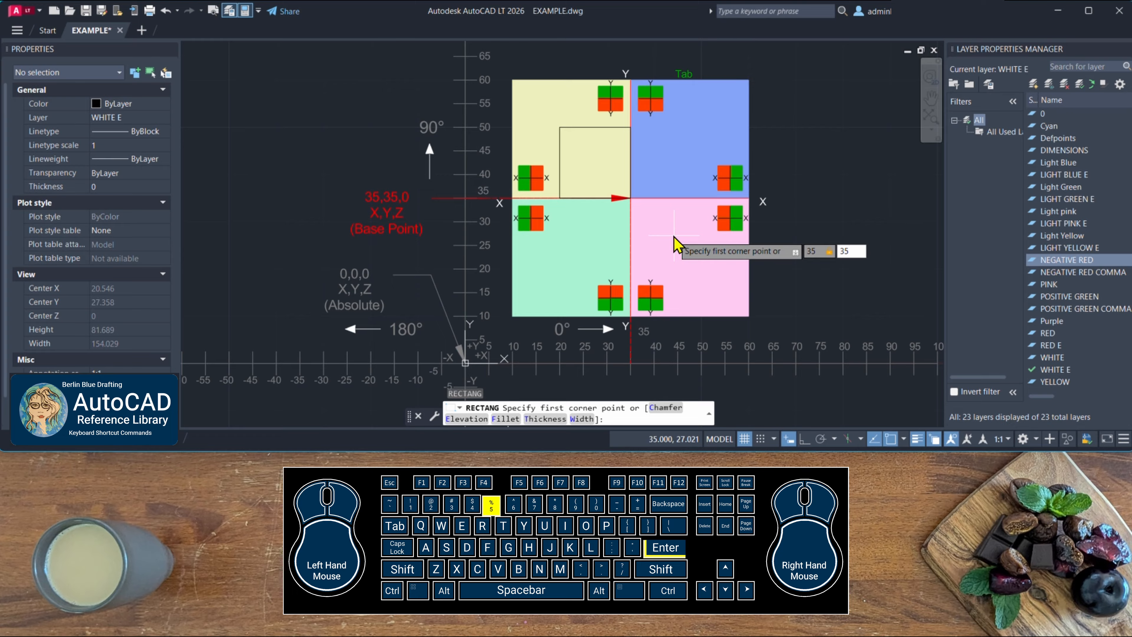
key(Return)
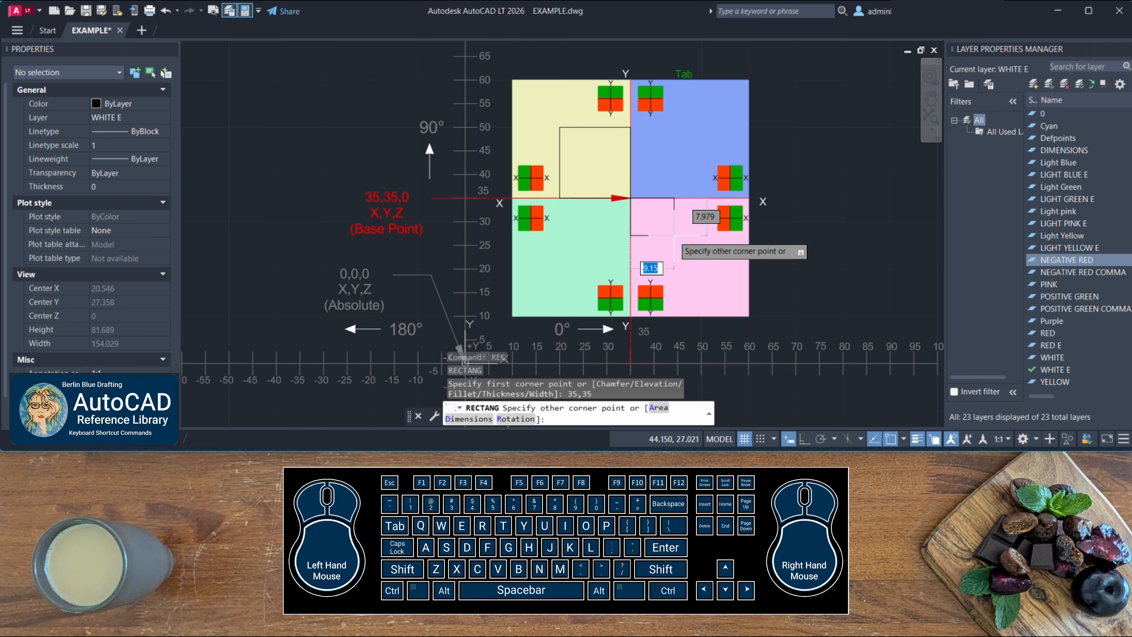
text(15)
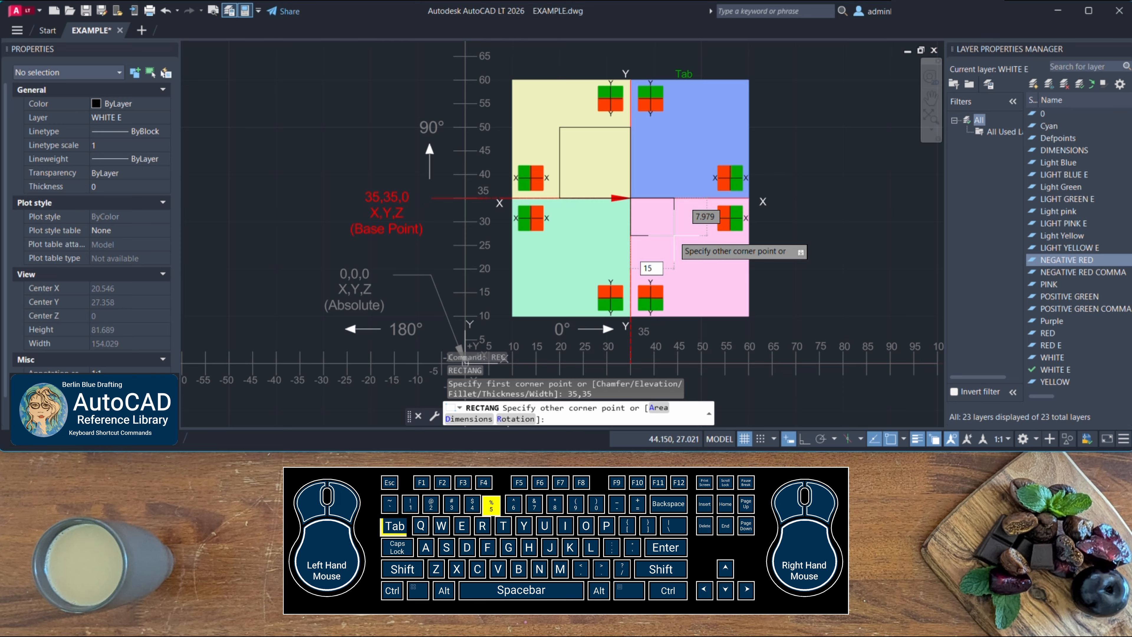
key(Tab)
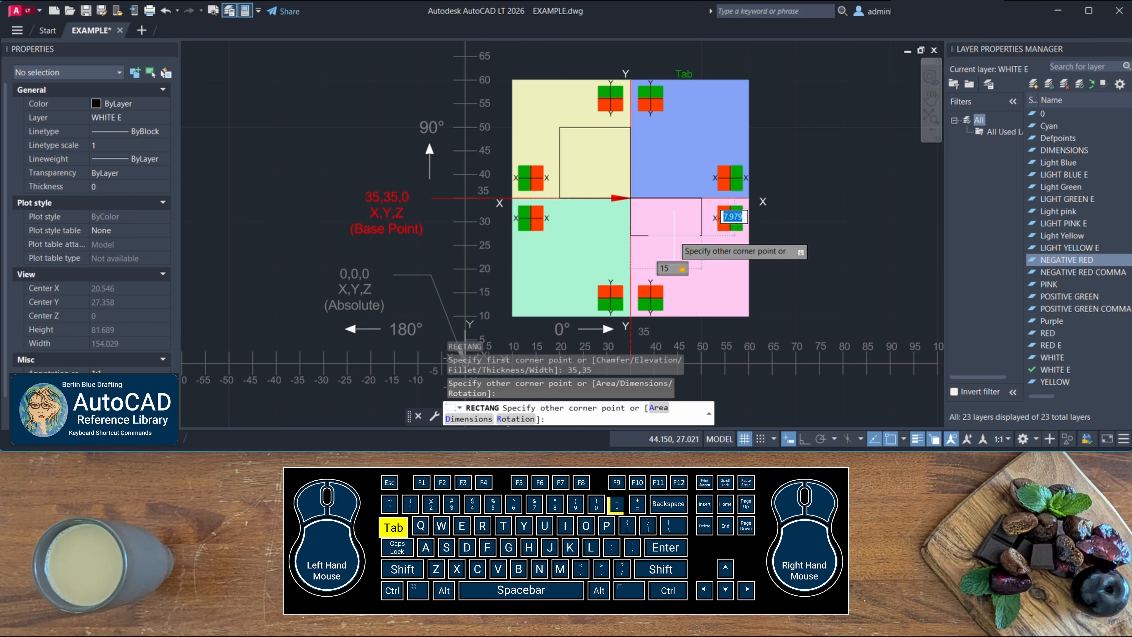
text(-)
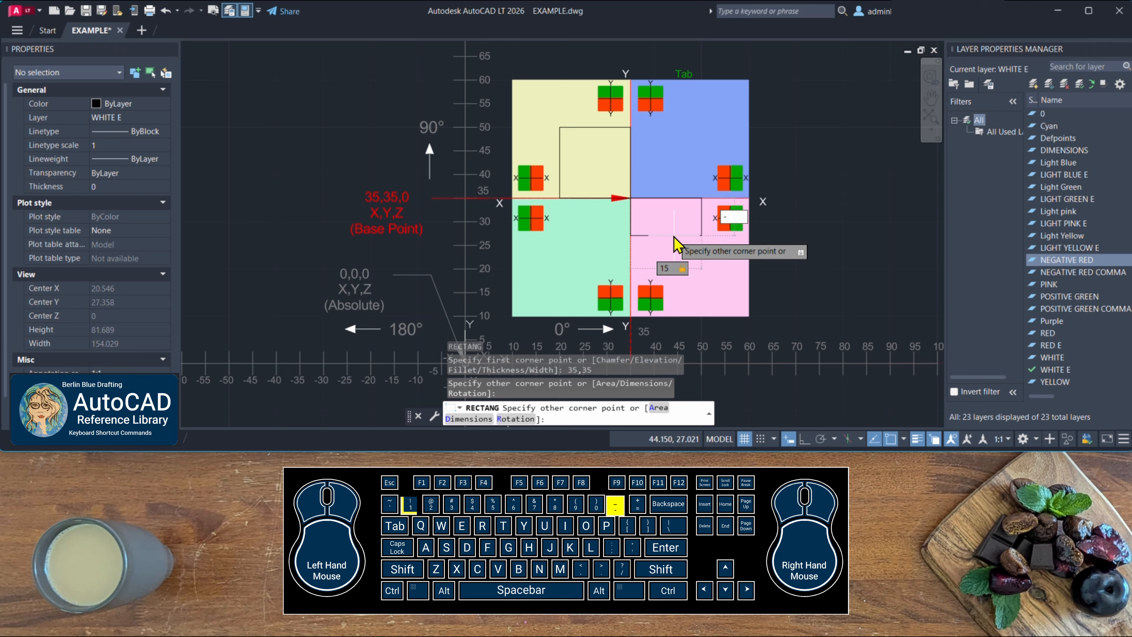
text(15)
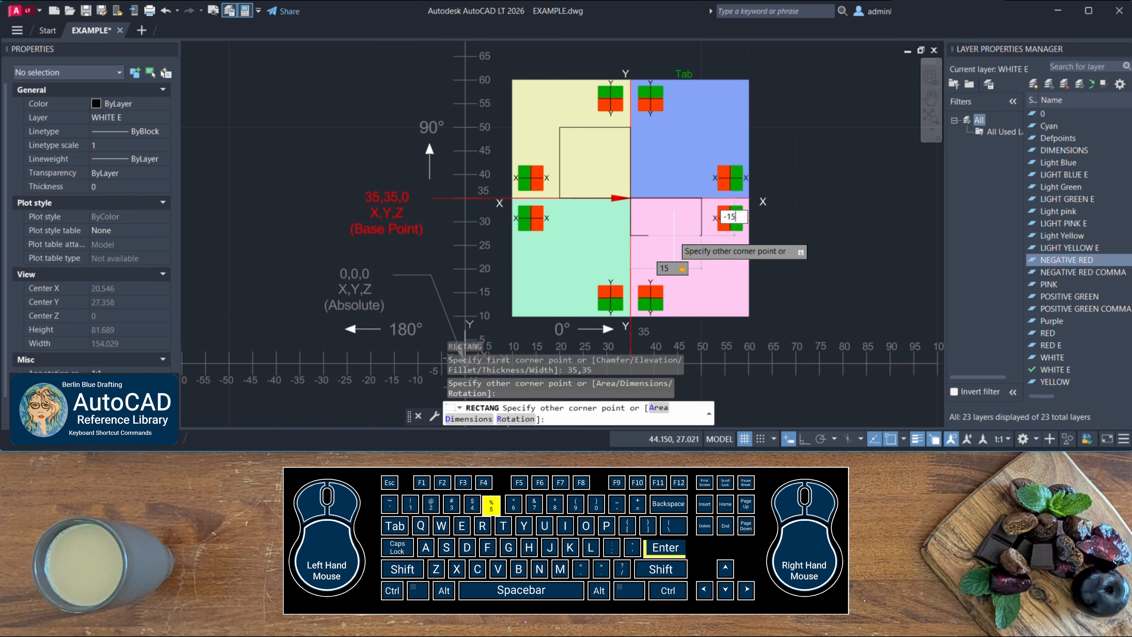
key(Return)
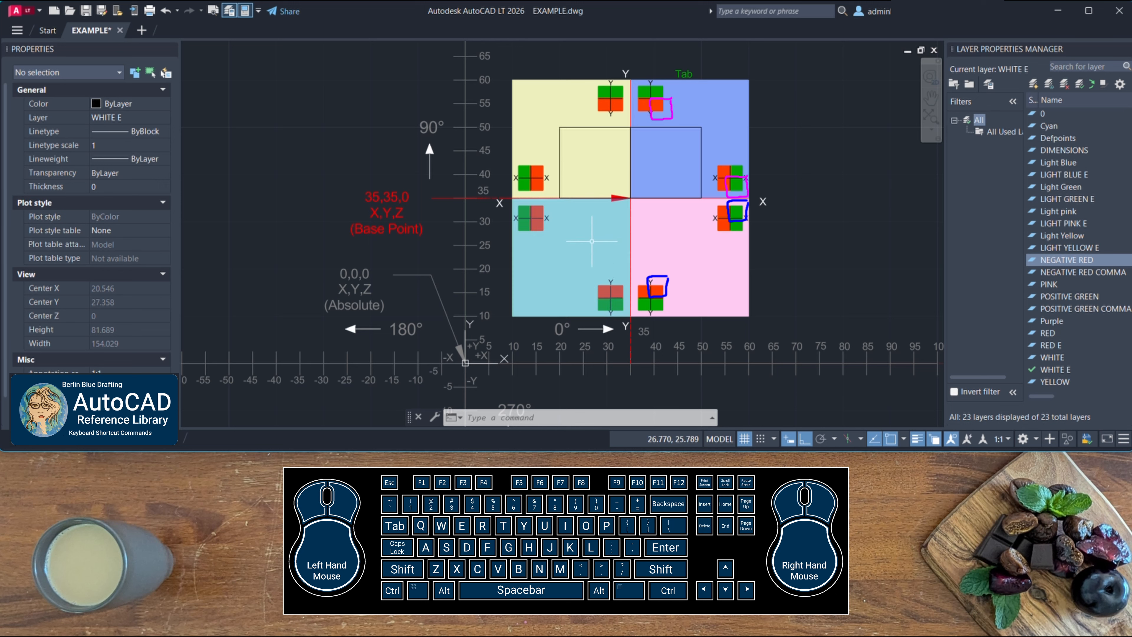
Draw a 15 by 15 rectangle in the green quadrant with its first corner at coordinates 35,35
text(REC)
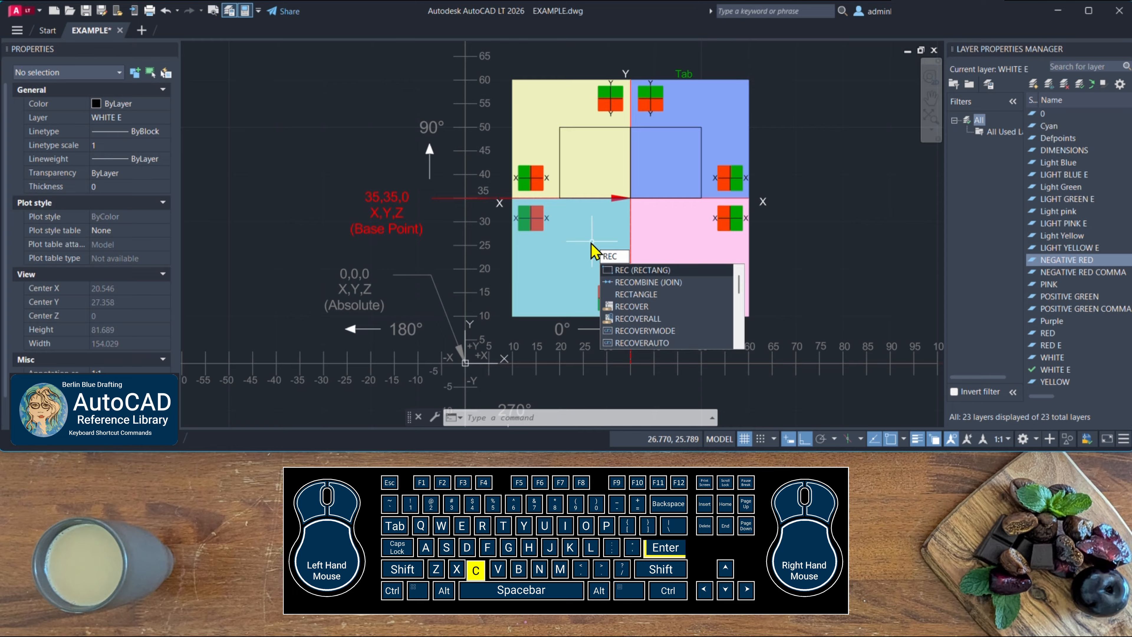
key(Return)
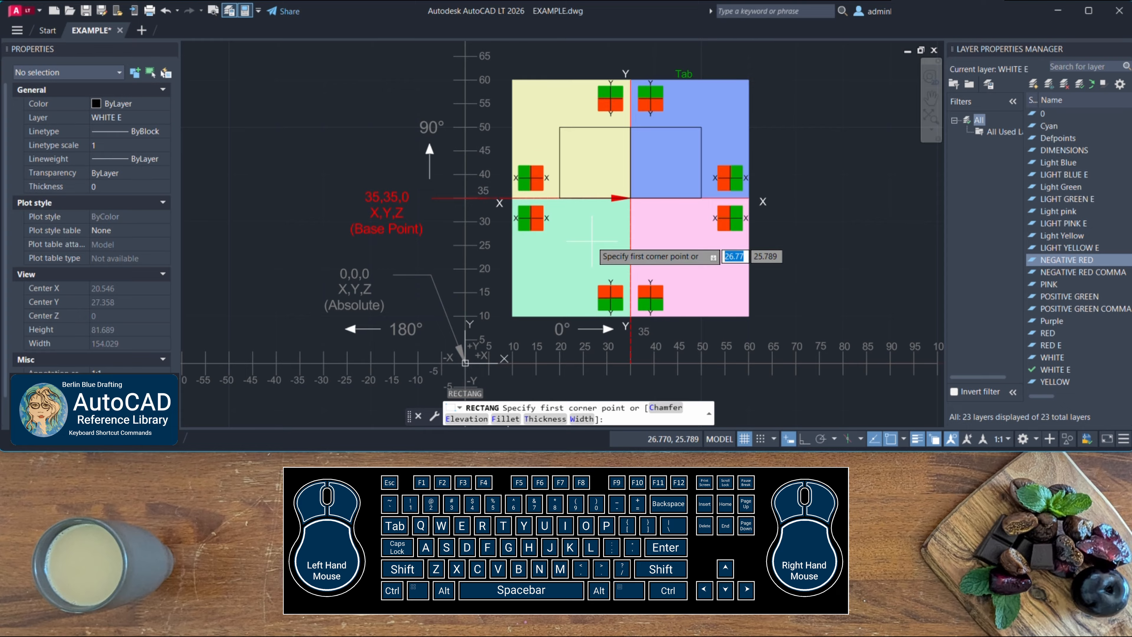
text(35)
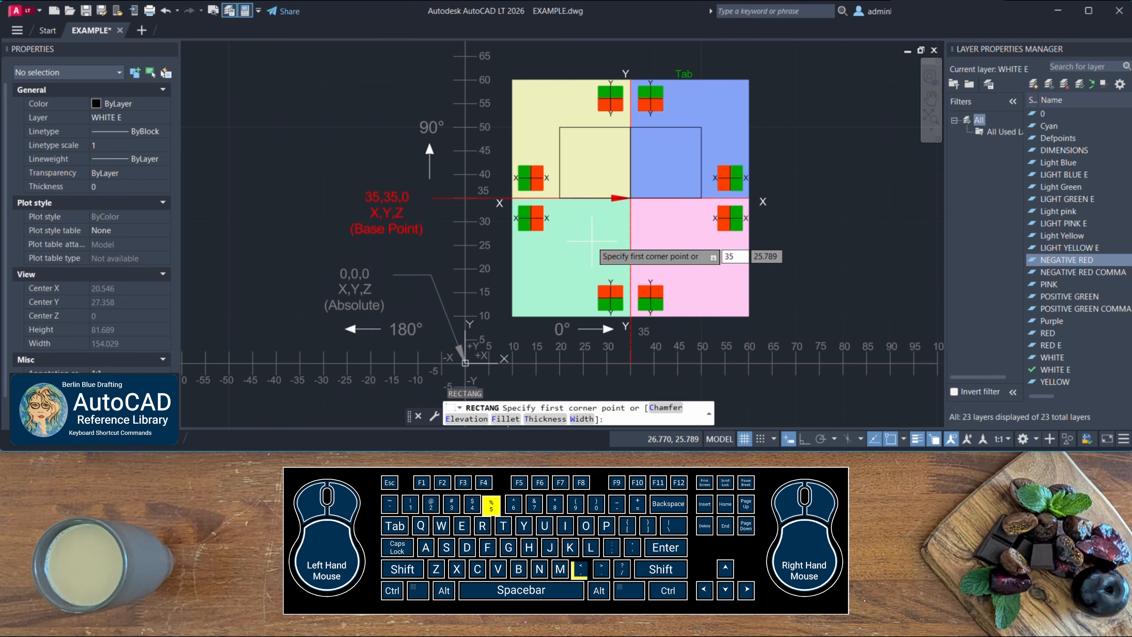
key(comma)
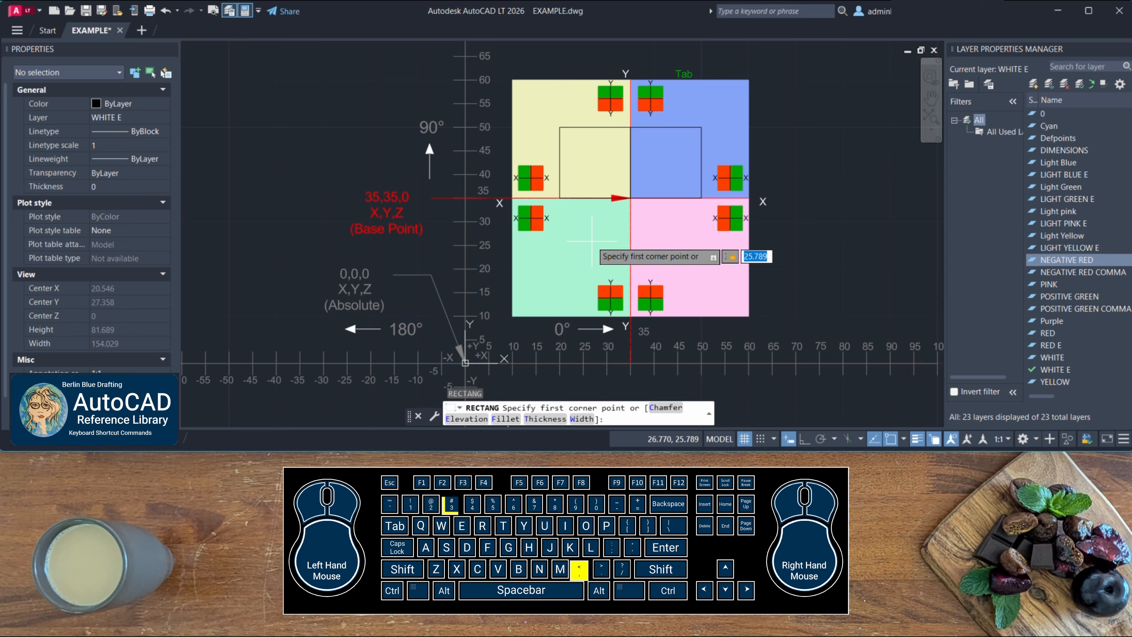
text(35)
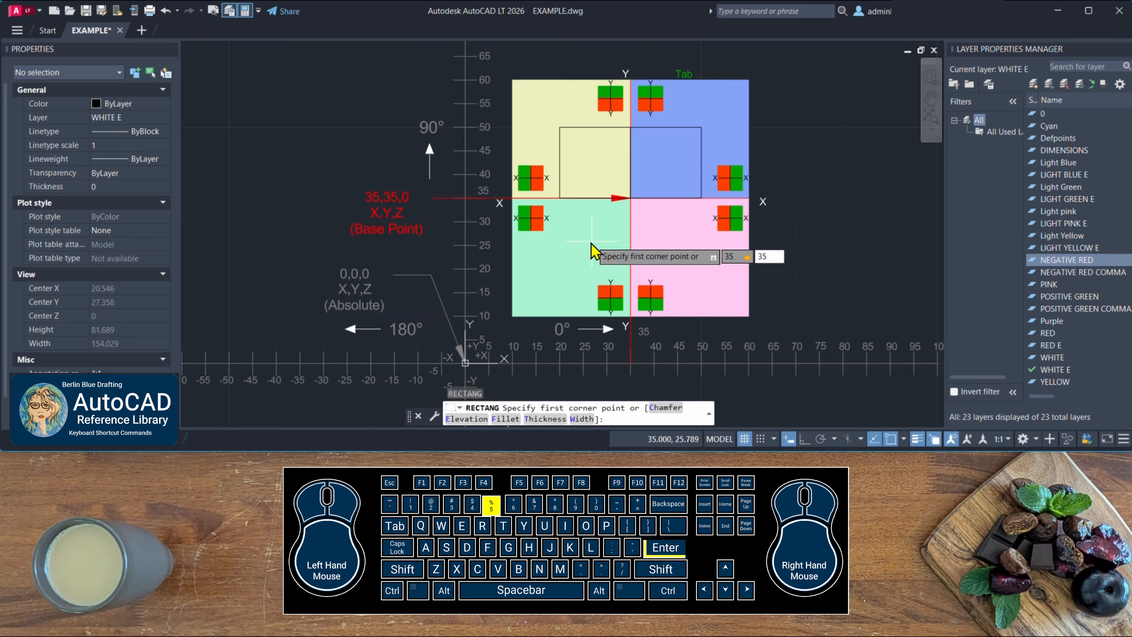
key(Return)
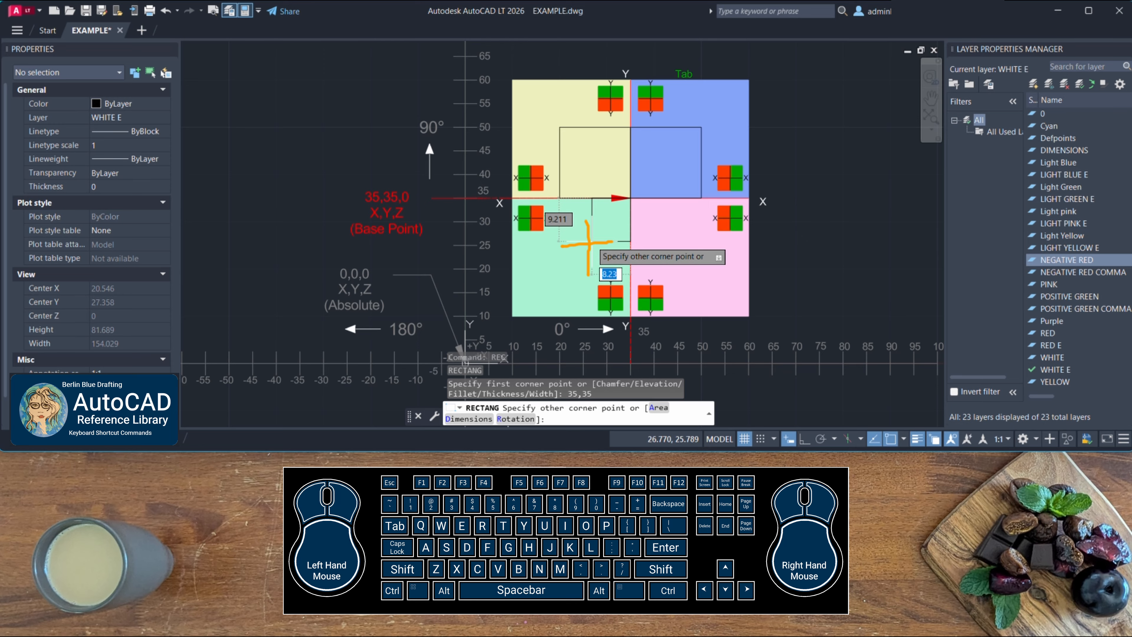
text(15)
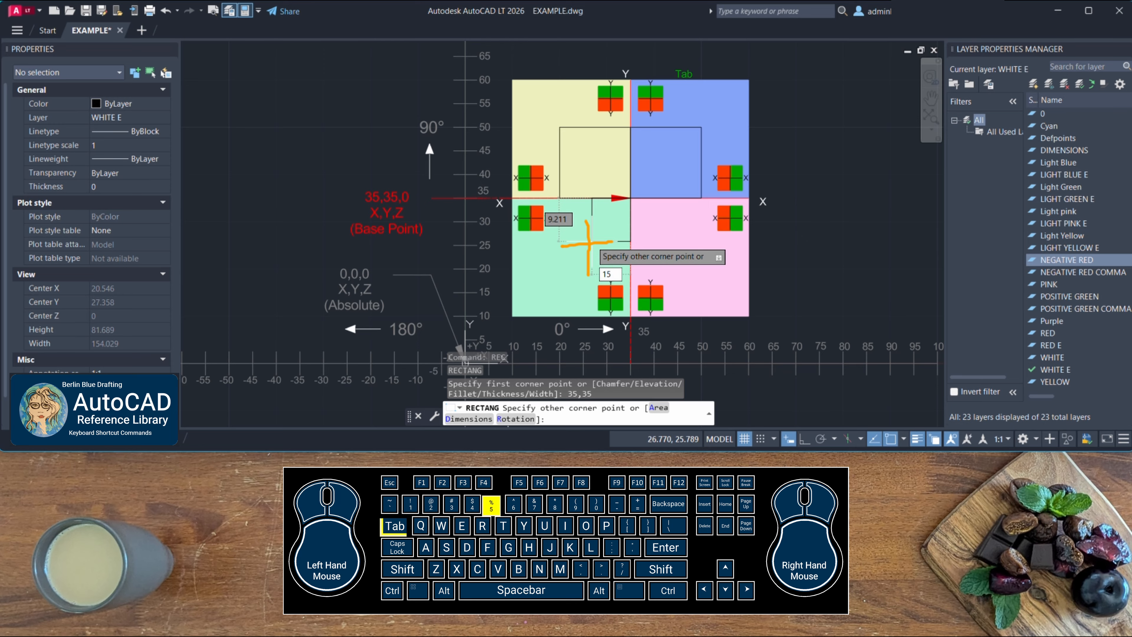
key(Tab)
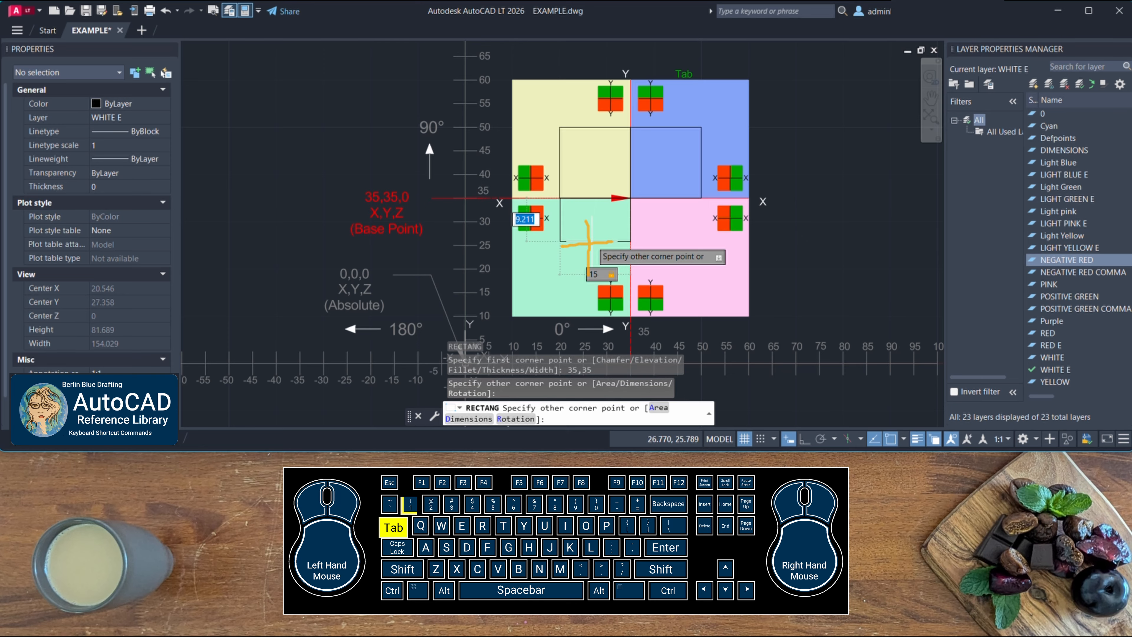
text(15)
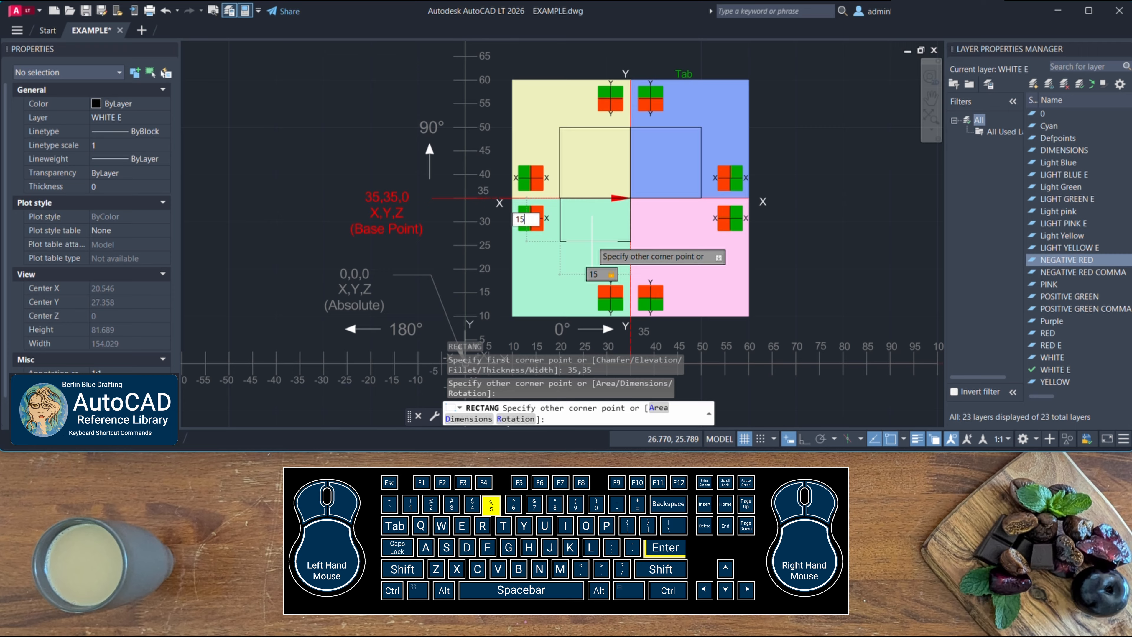
key(Return)
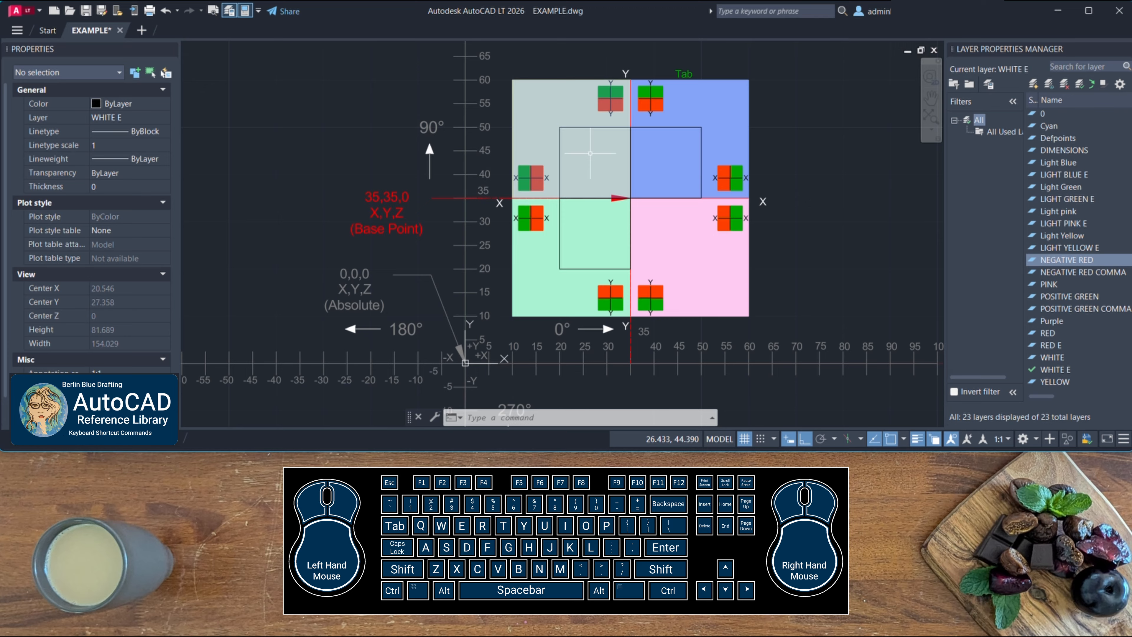
Start a rectangle at 35,35 from the yellow quadrant and enter -15 for both X and Y to flip it into the pink quadrant
text(REc)
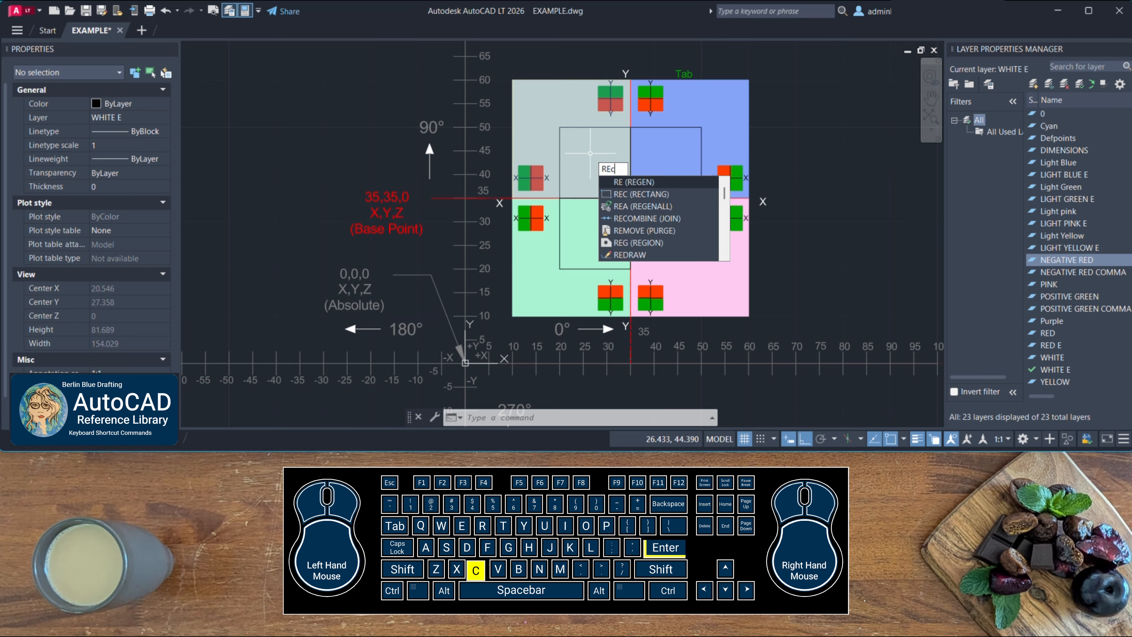
key(Return)
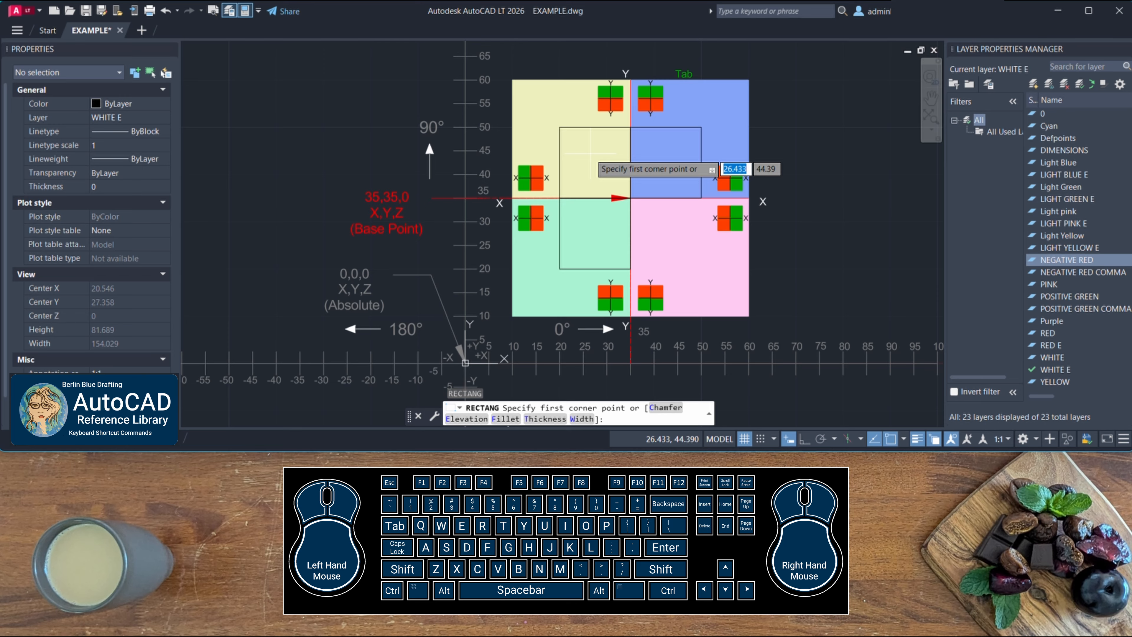
text(35)
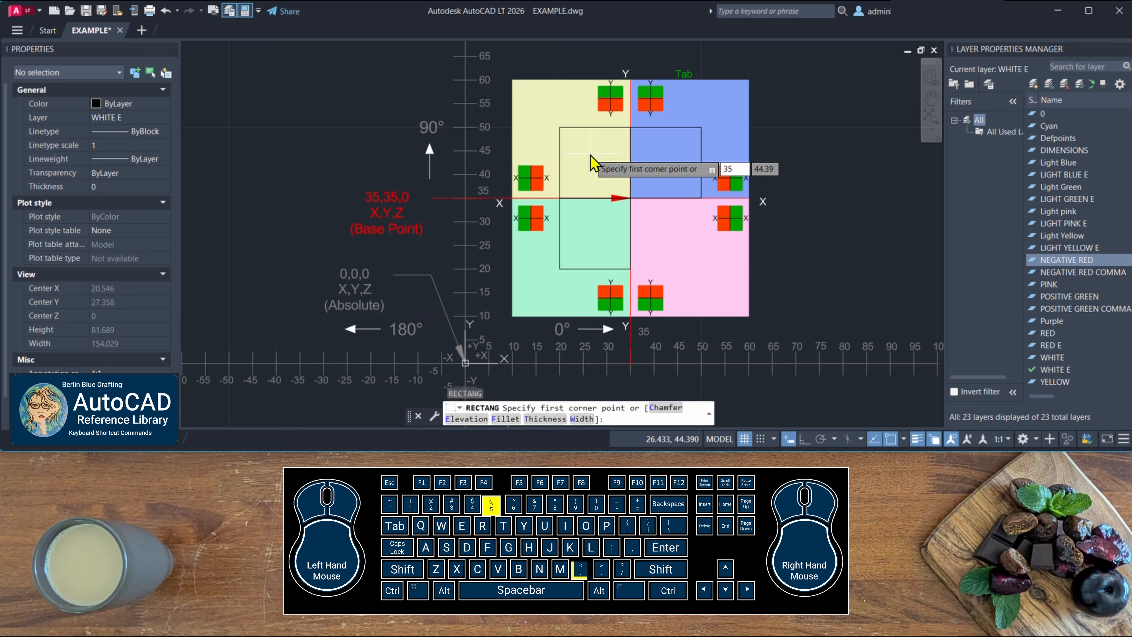
key(comma)
text(3)
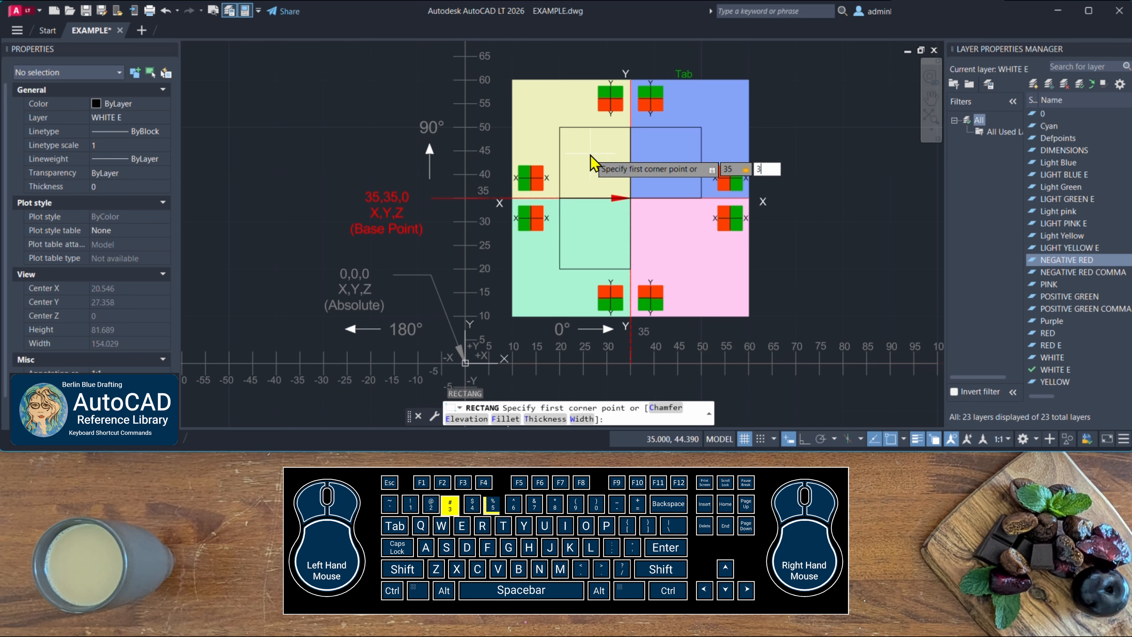
text(5)
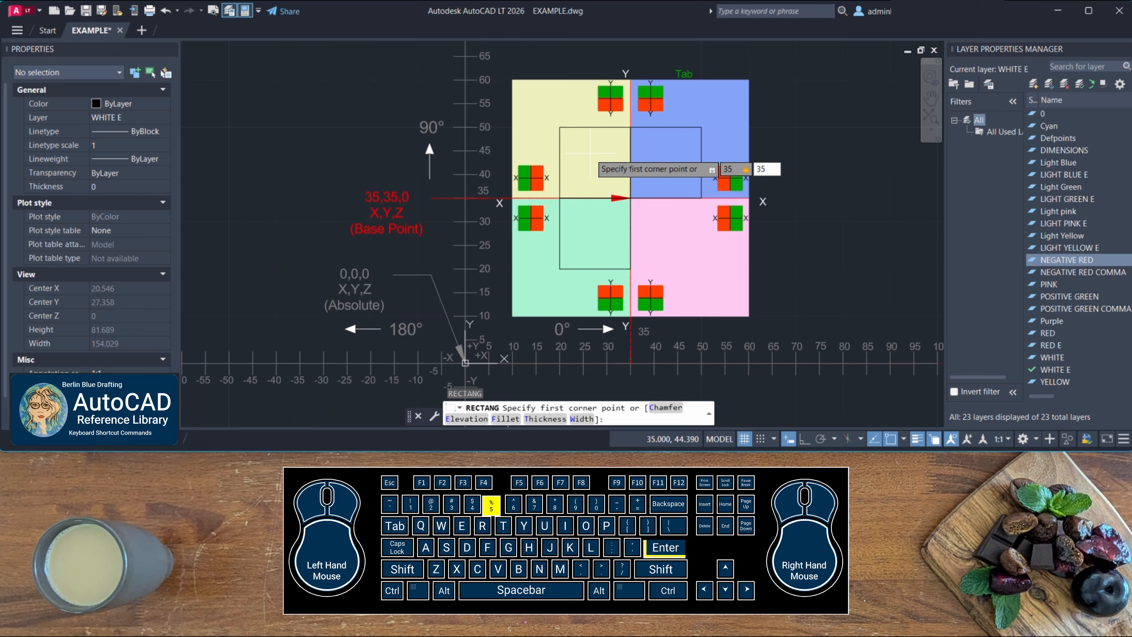
key(Return)
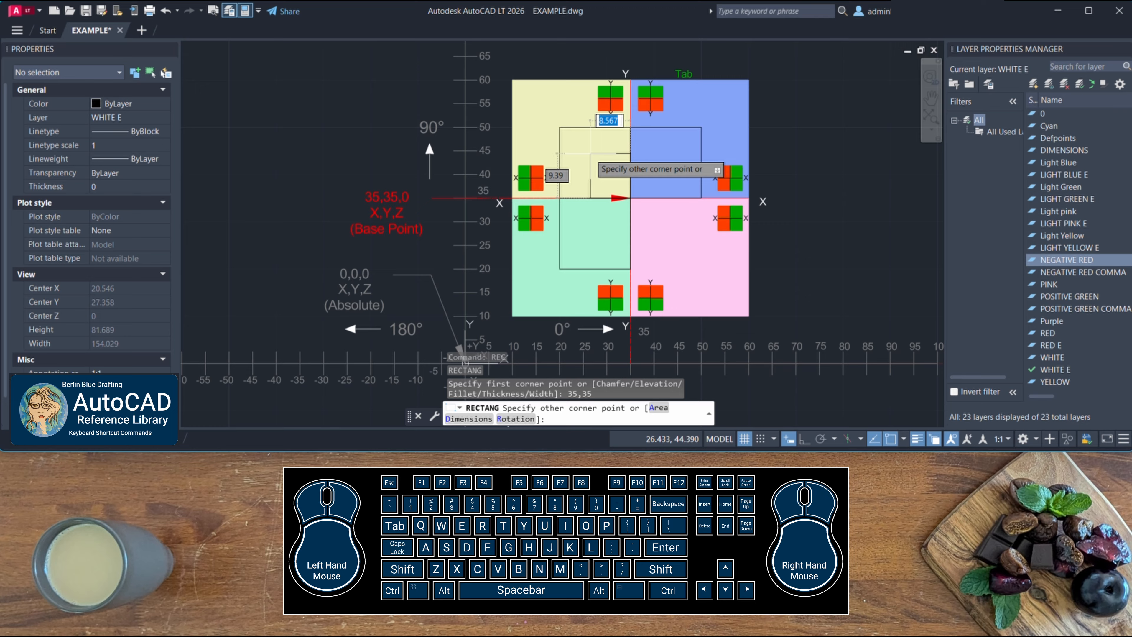
text(-15)
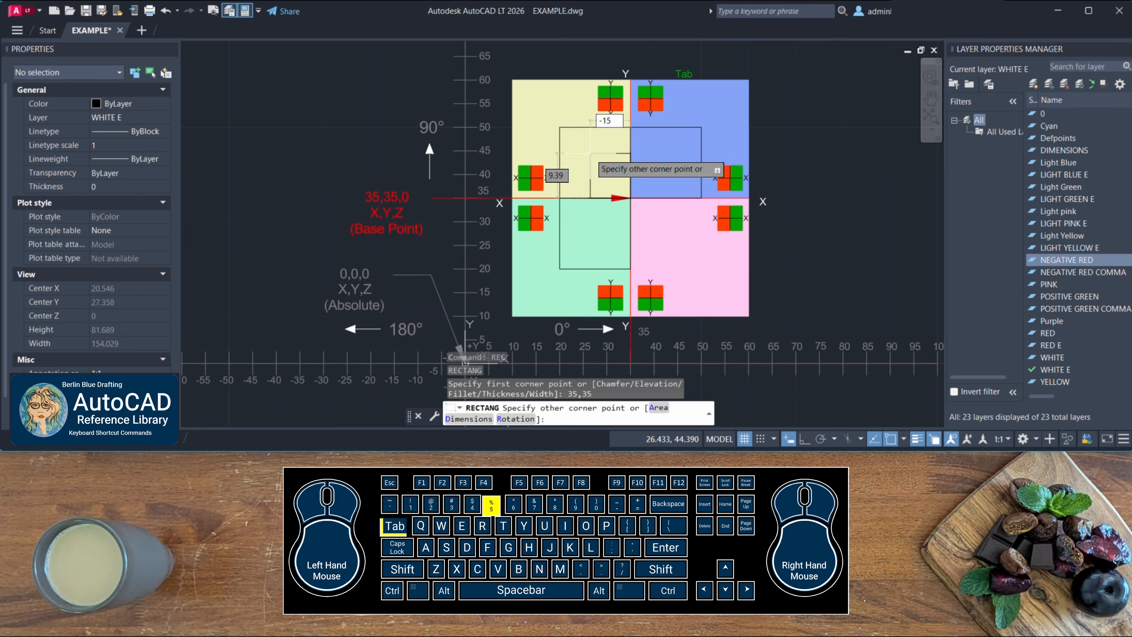
key(Tab)
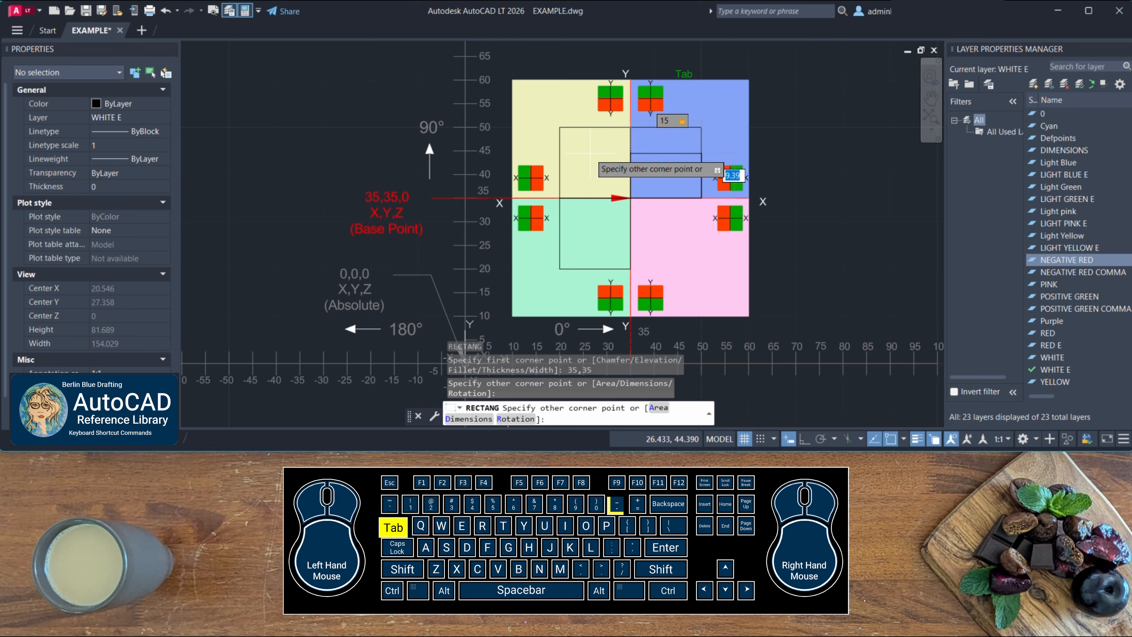
text(-15)
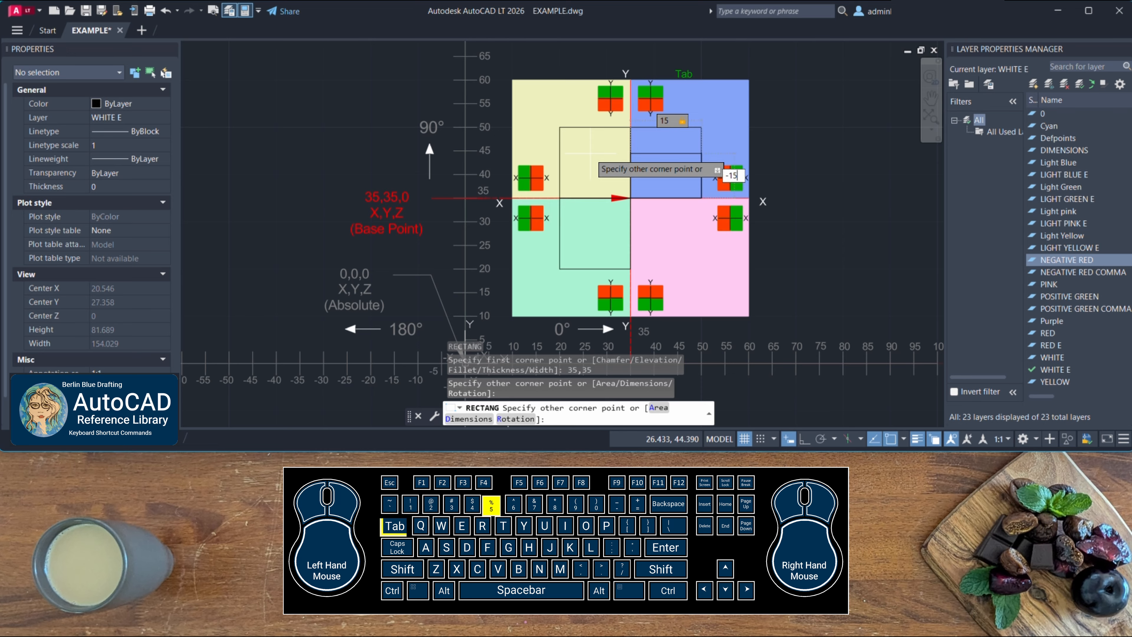
key(Tab)
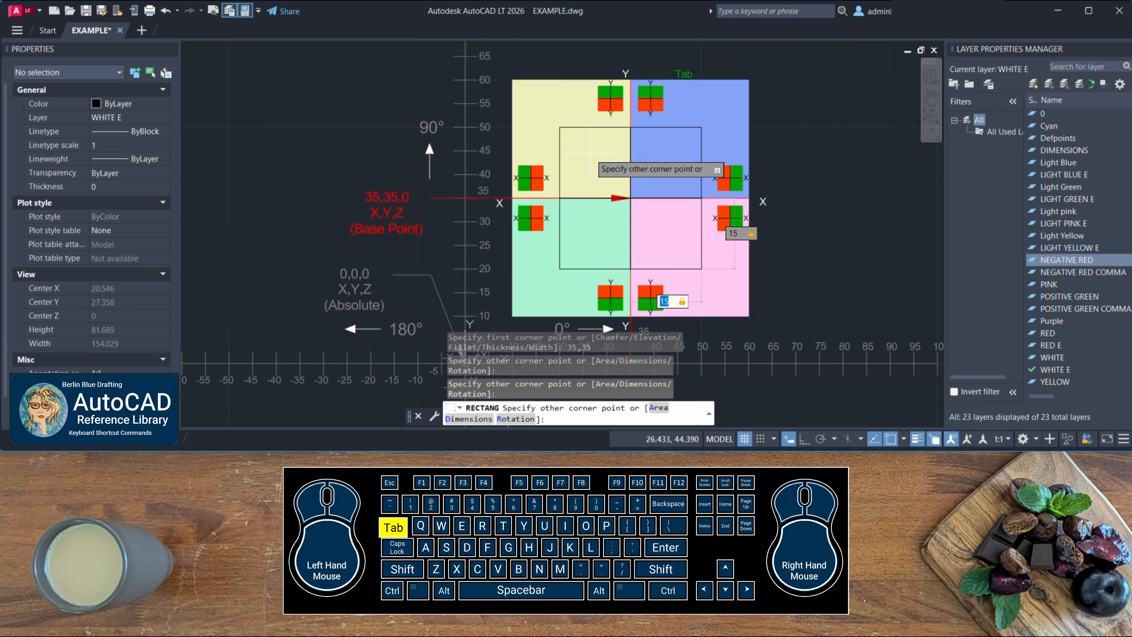
key(Tab)
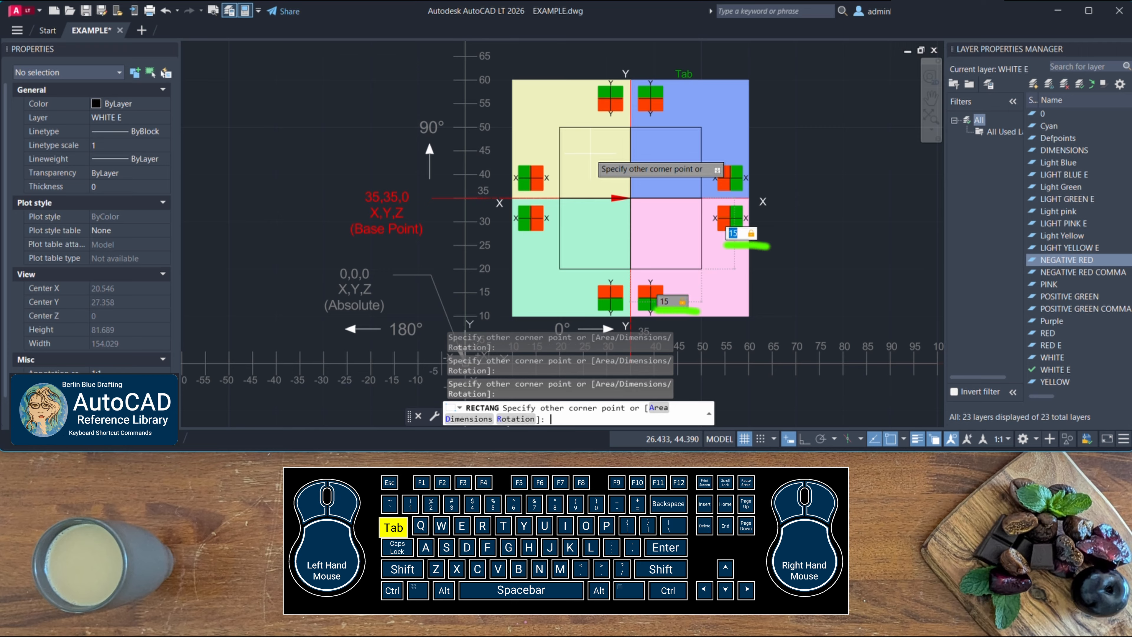
key(Tab)
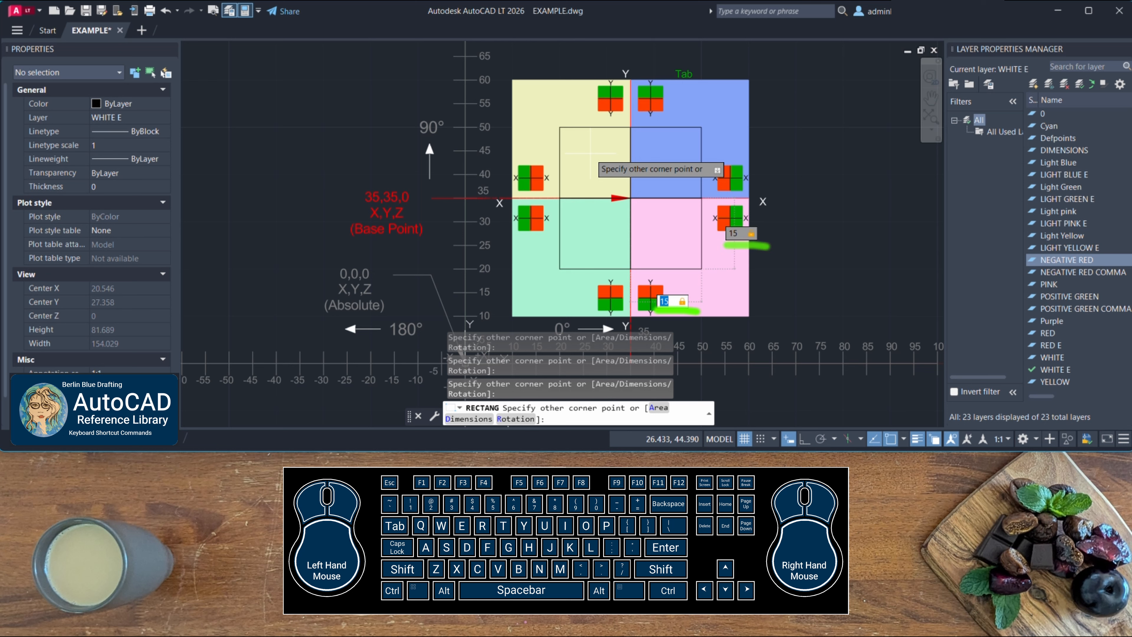
Change the pending rectangle's X and Y dimensions to 10 each and complete it in the pink quadrant
text(10)
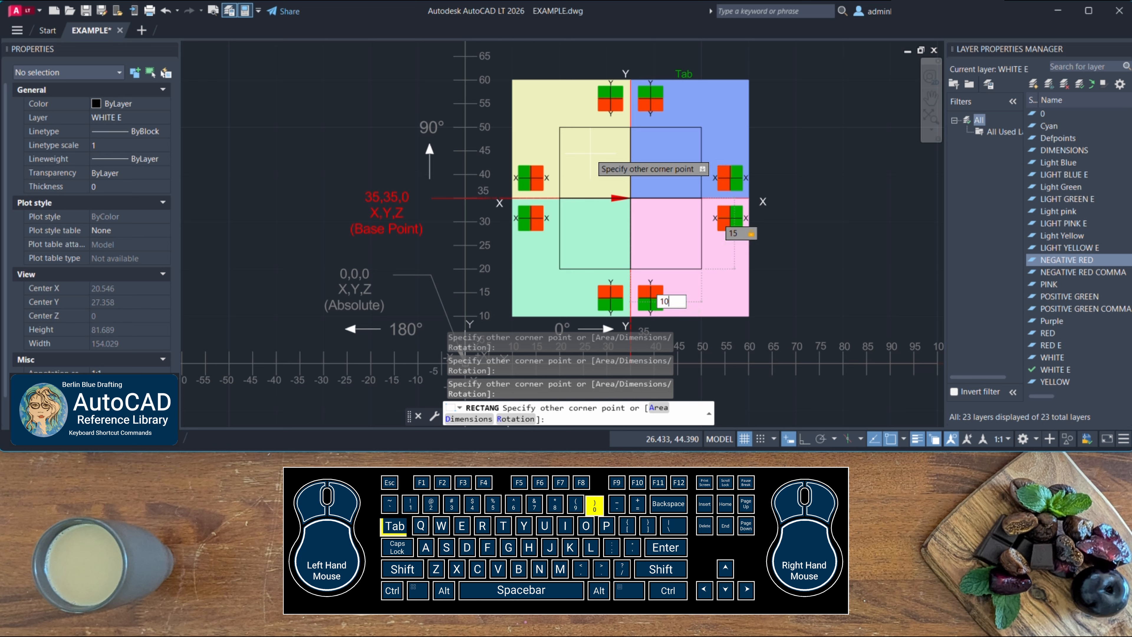
key(Tab)
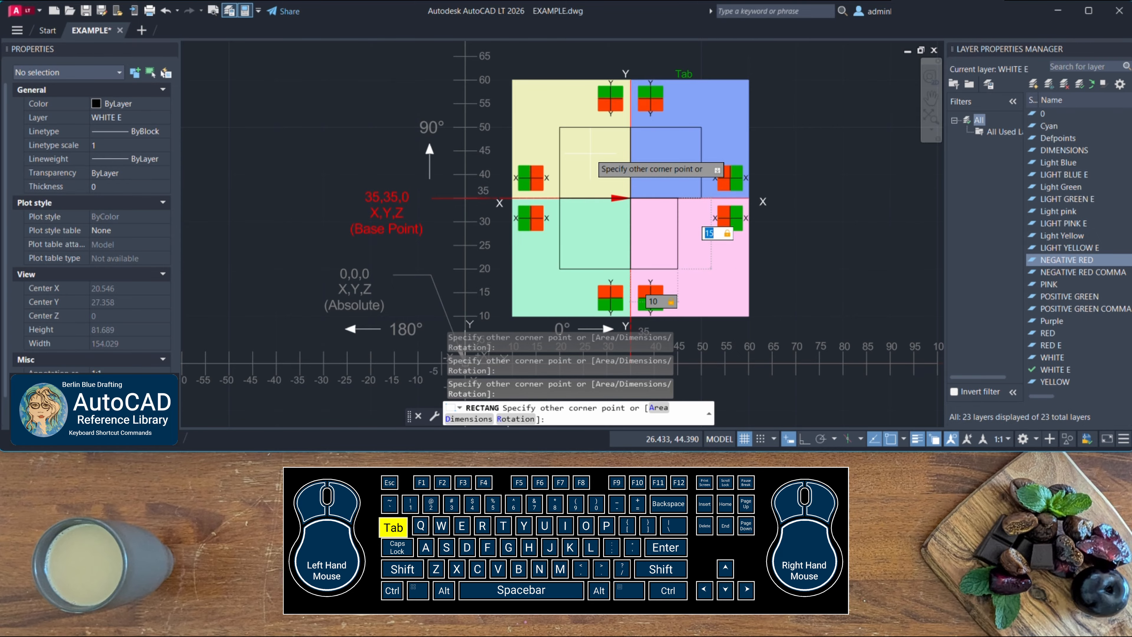
text(10)
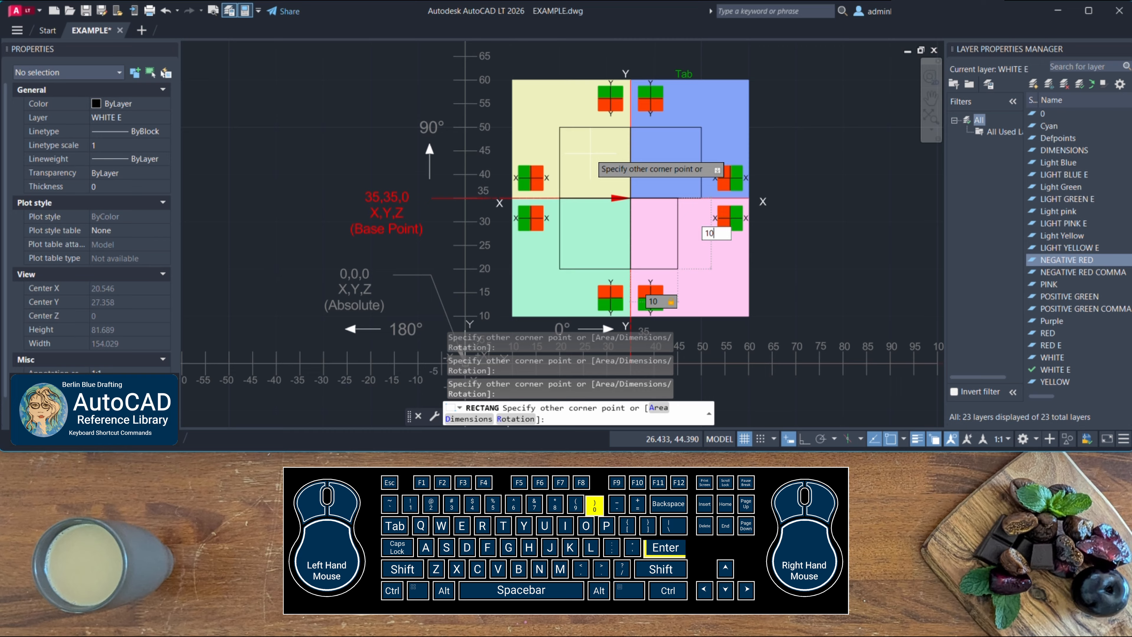
key(Return)
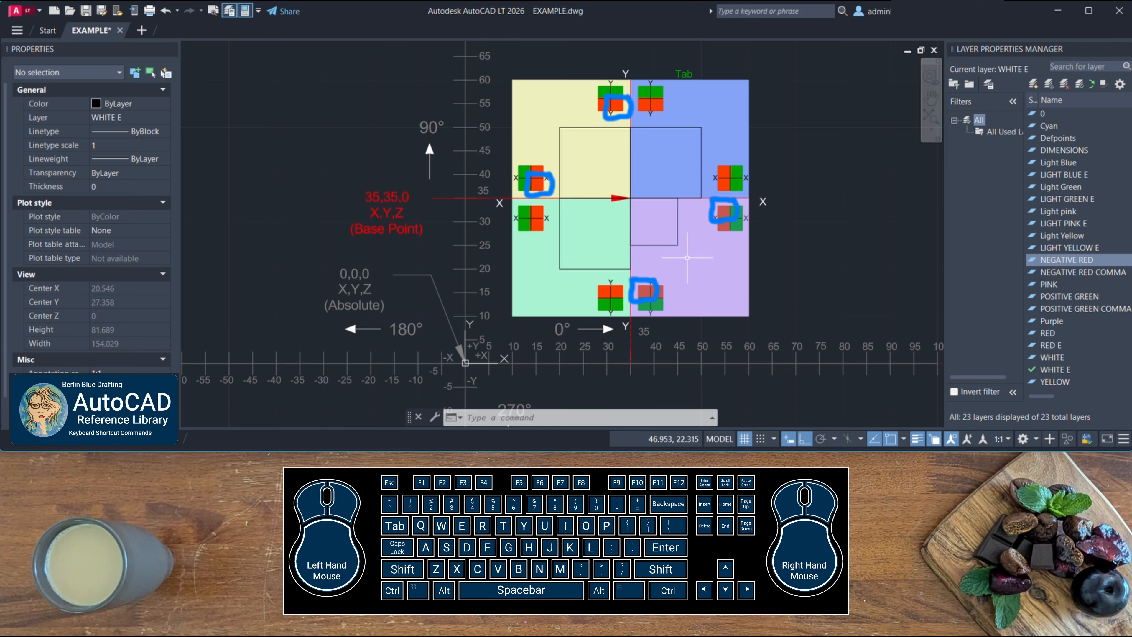
Start a rectangle at 35,35 from the pink quadrant and enter -10 for both X and Y to flip it into the yellow quadrant
text(rec)
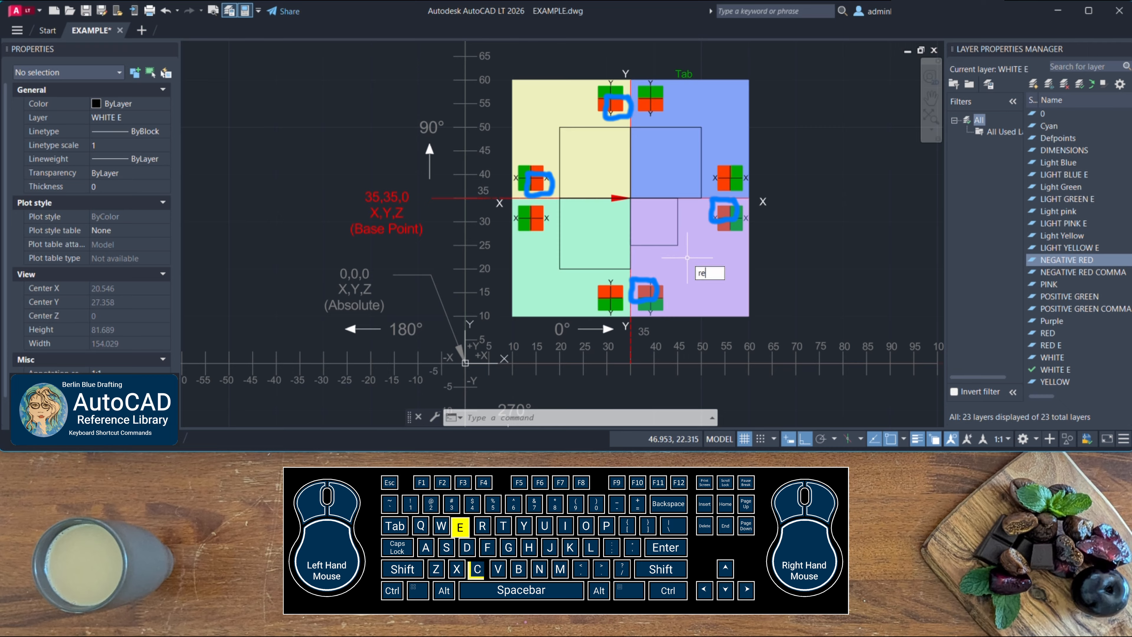
key(Return)
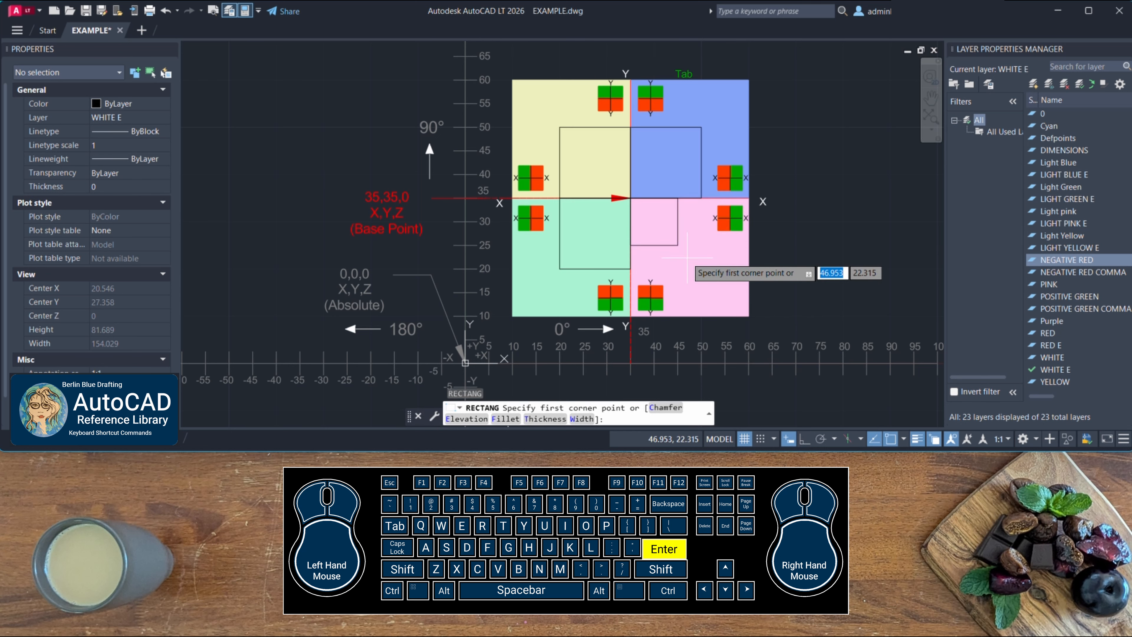
text(35)
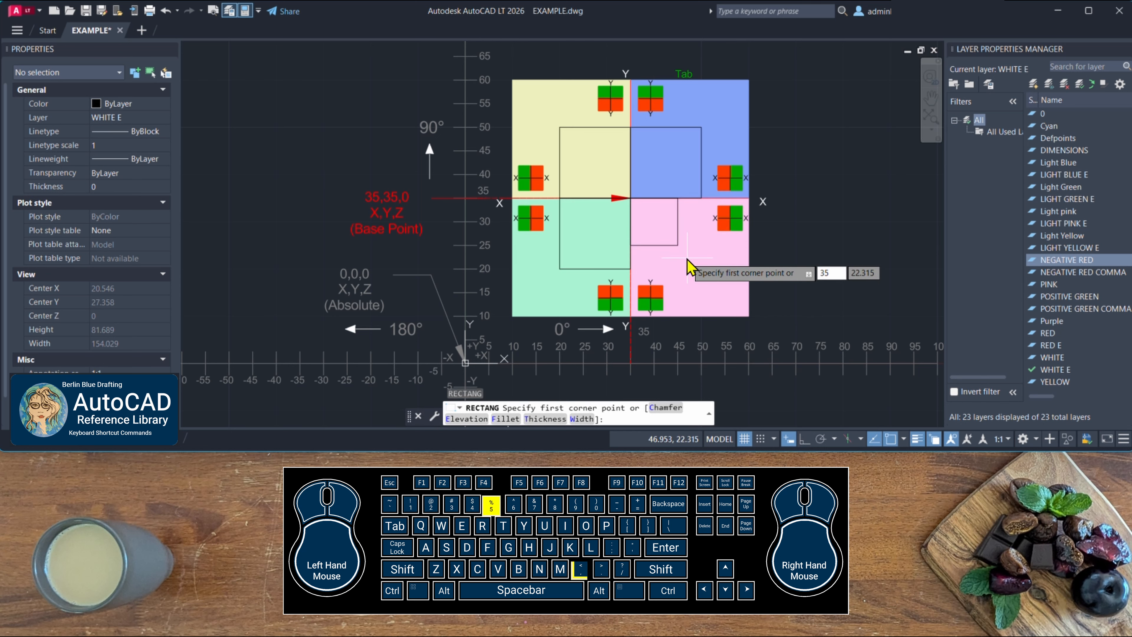
text(,35)
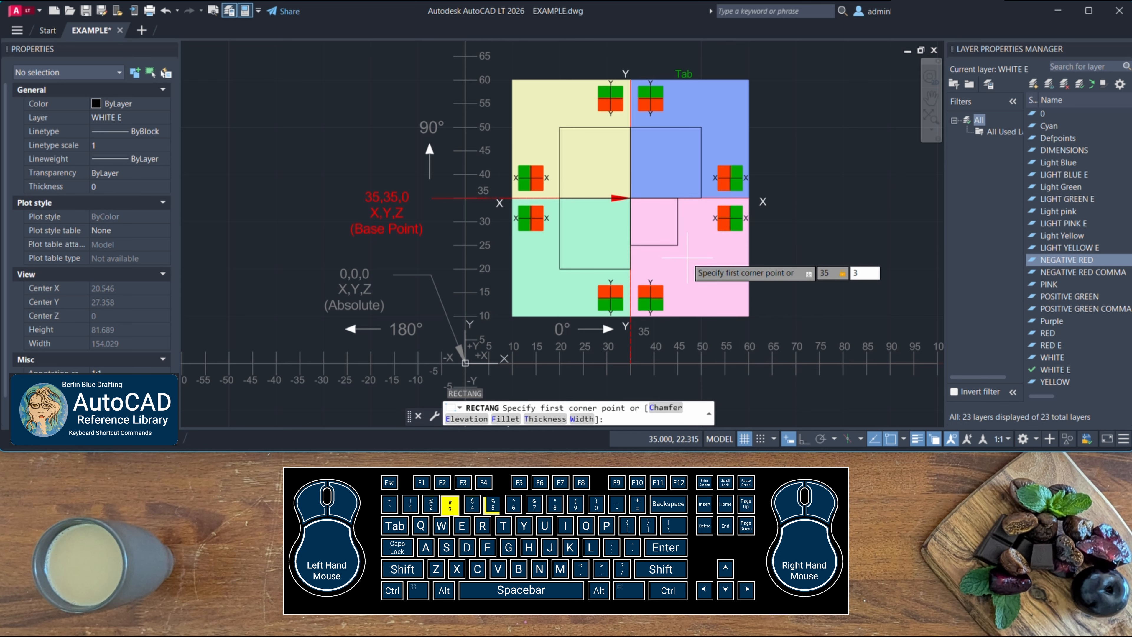
key(Return)
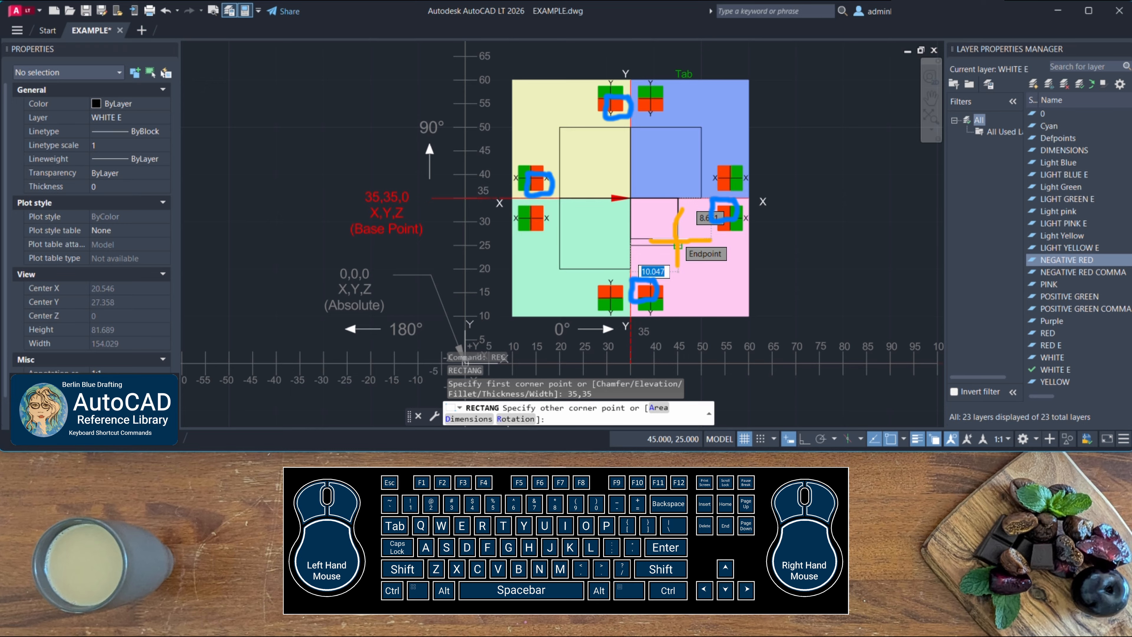
text(-)
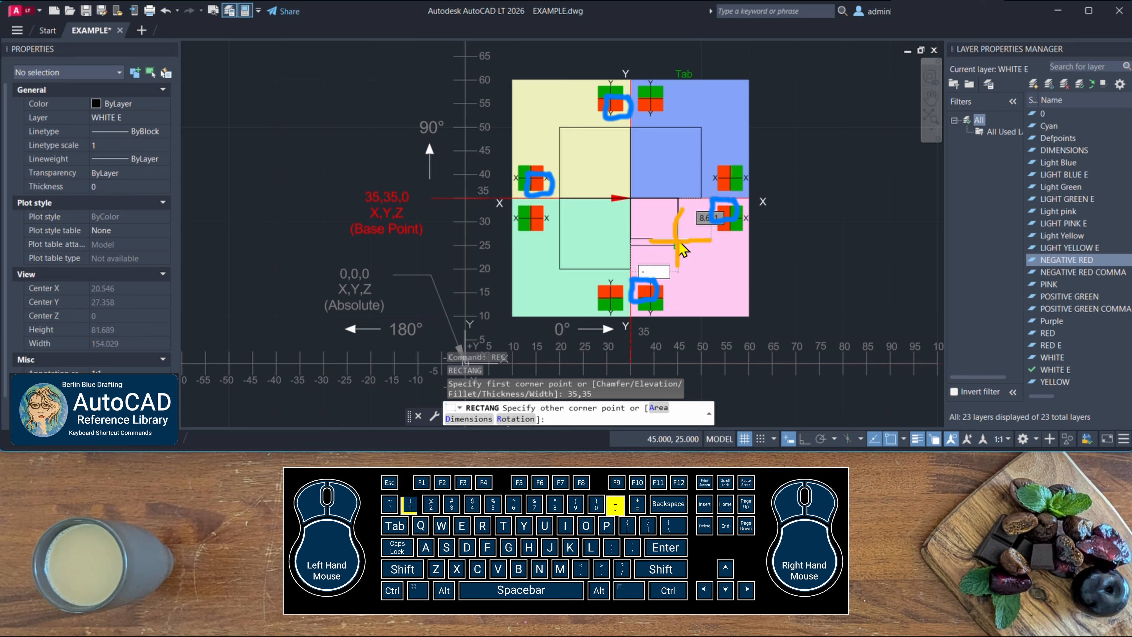
text(10)
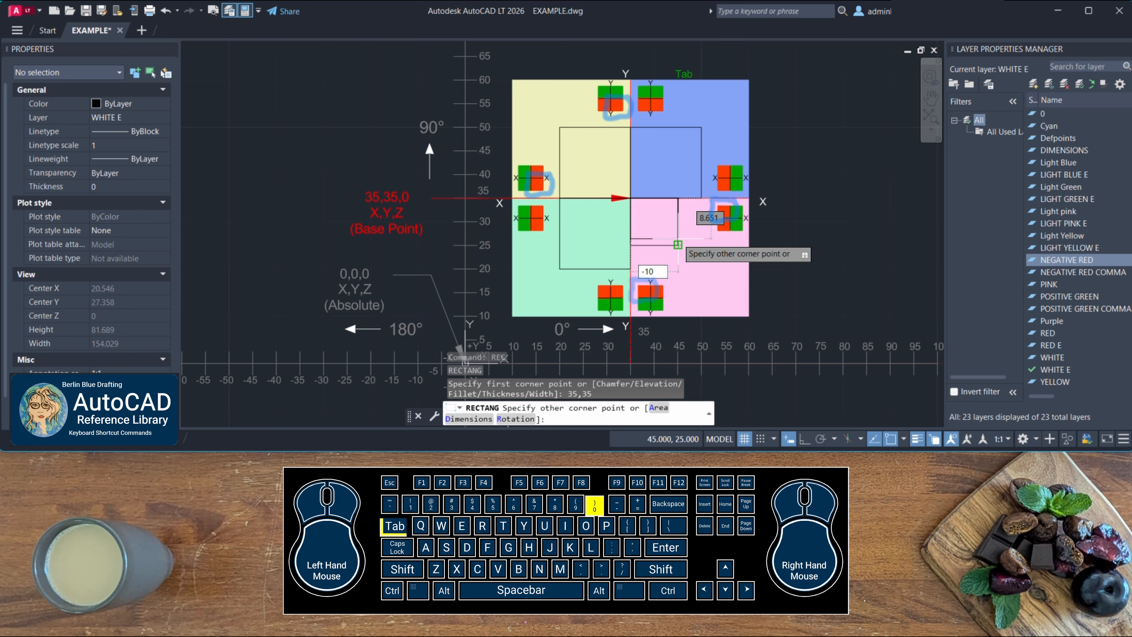
key(Tab)
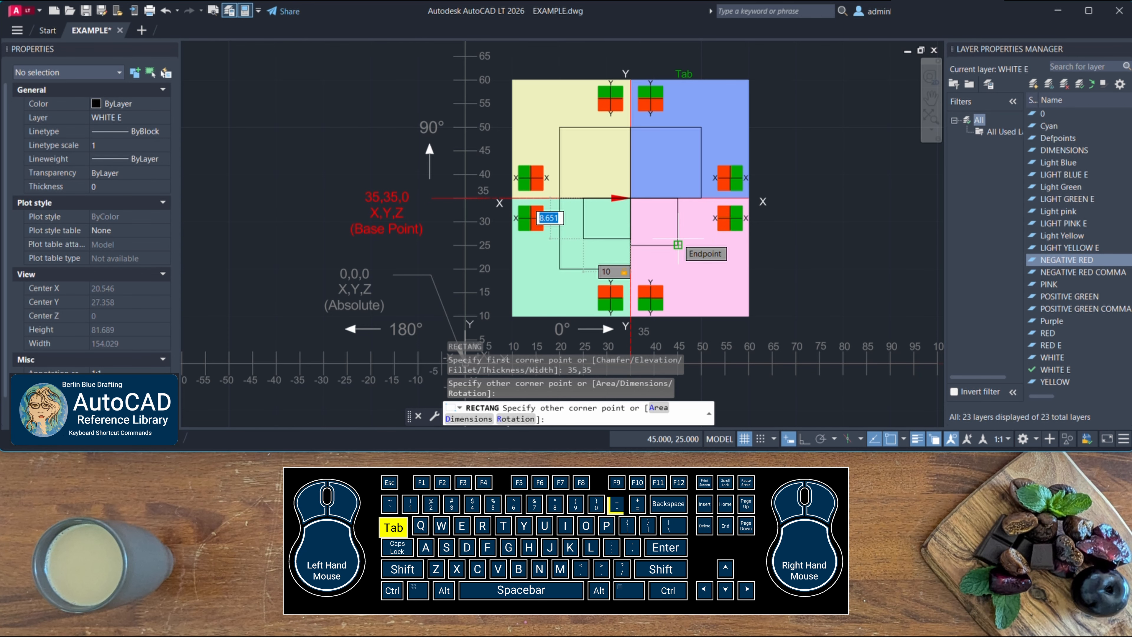
text(-)
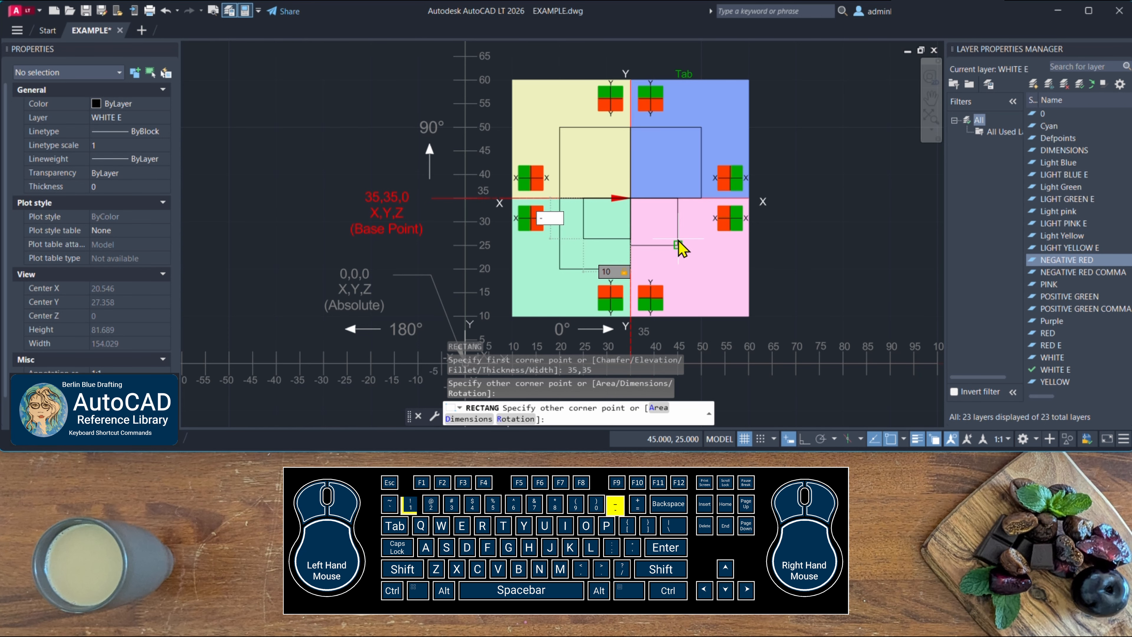
text(10)
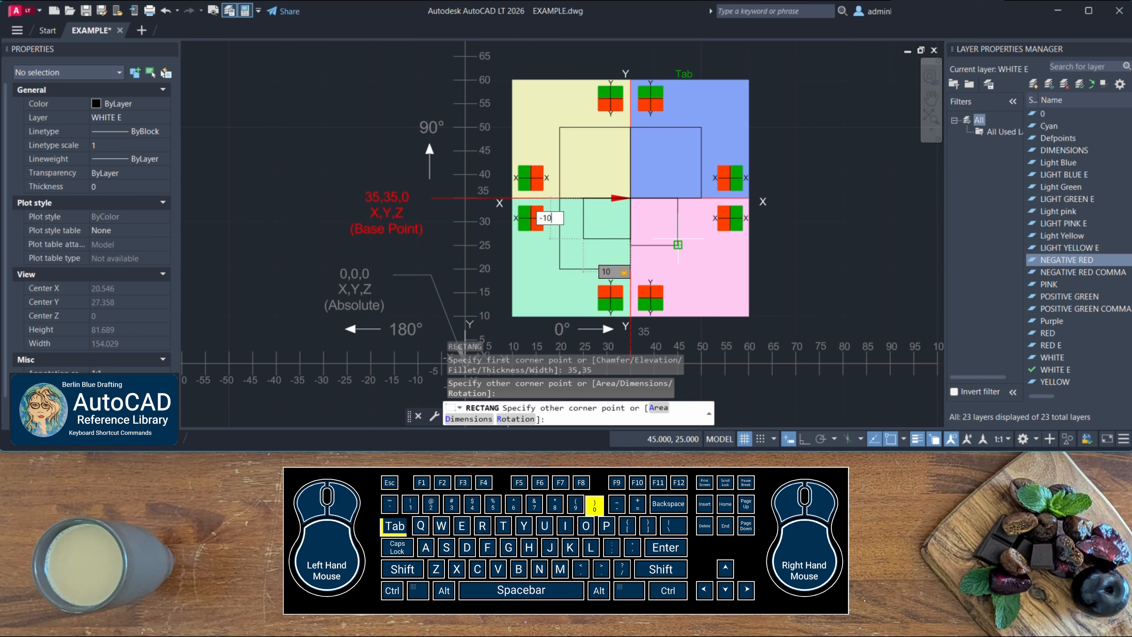
key(Tab)
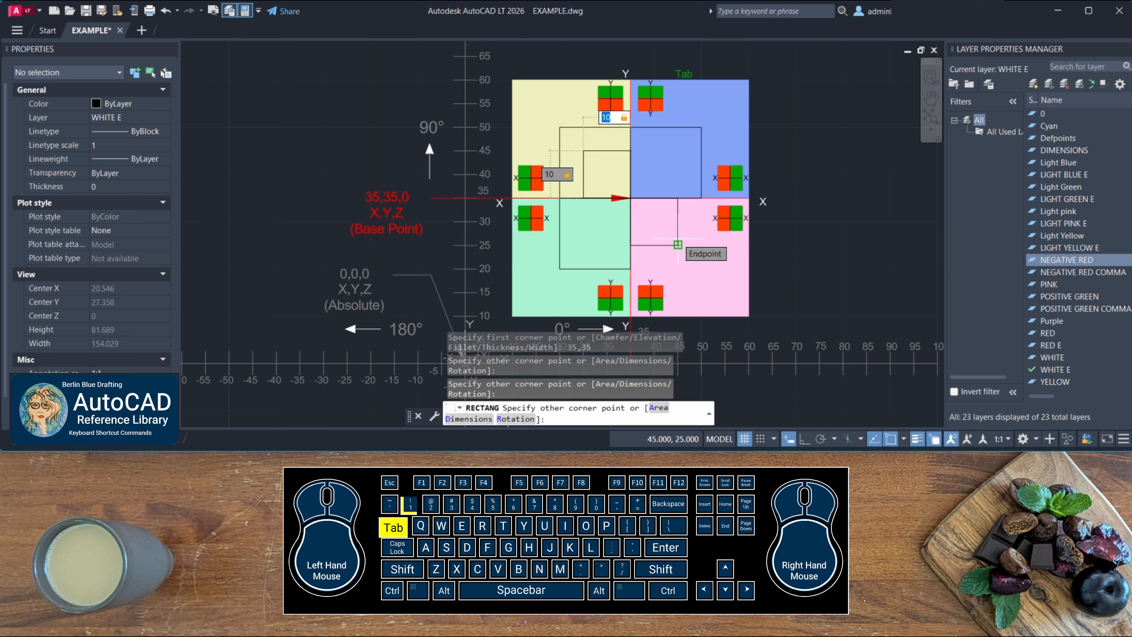
Change the pending rectangle's dimensions to 12 in X and 8 in Y and complete it in the yellow quadrant
text(12)
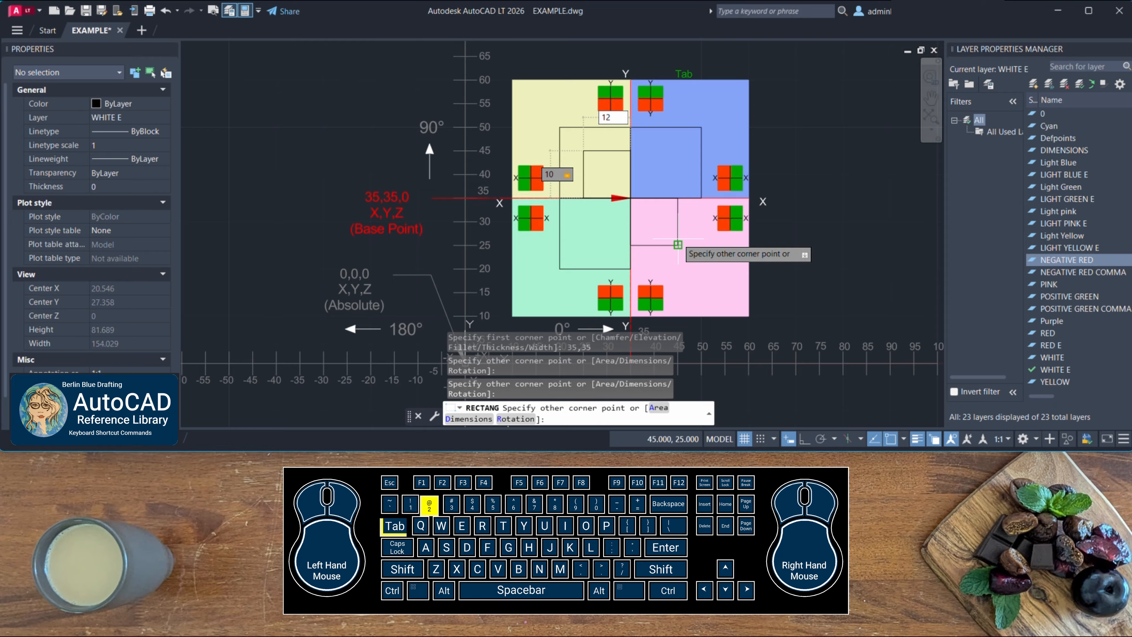
key(Tab)
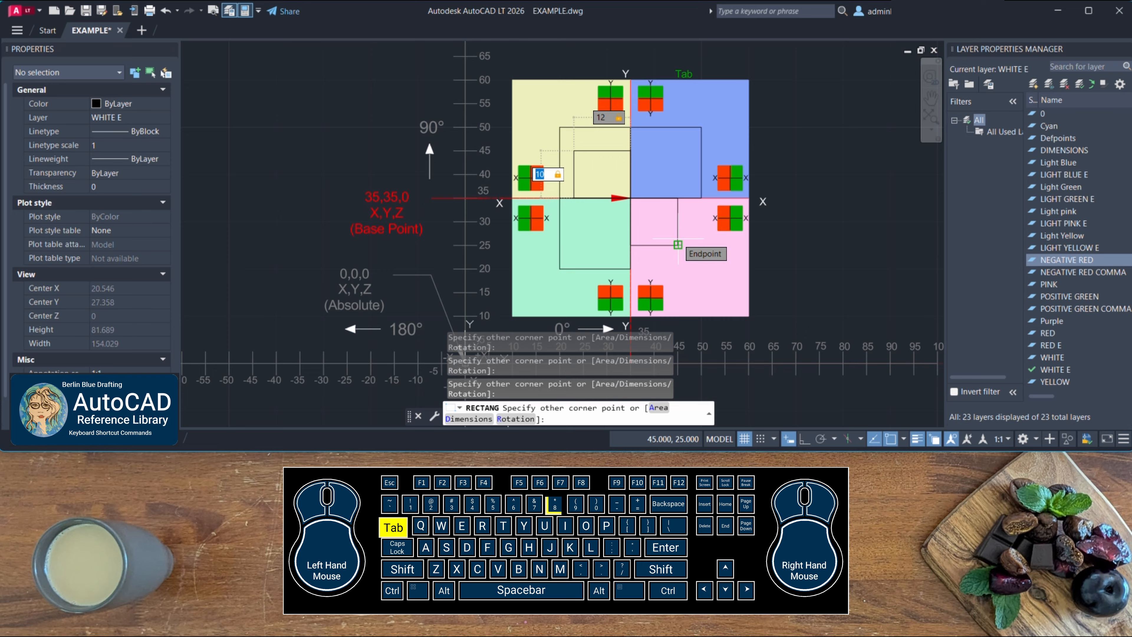
text(8)
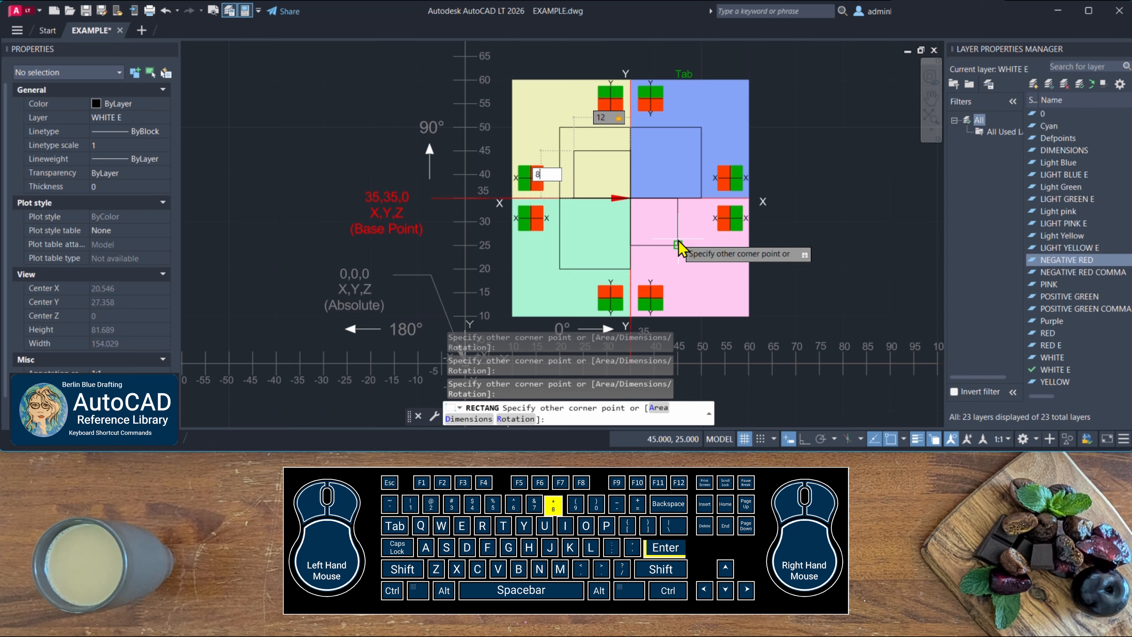
key(Return)
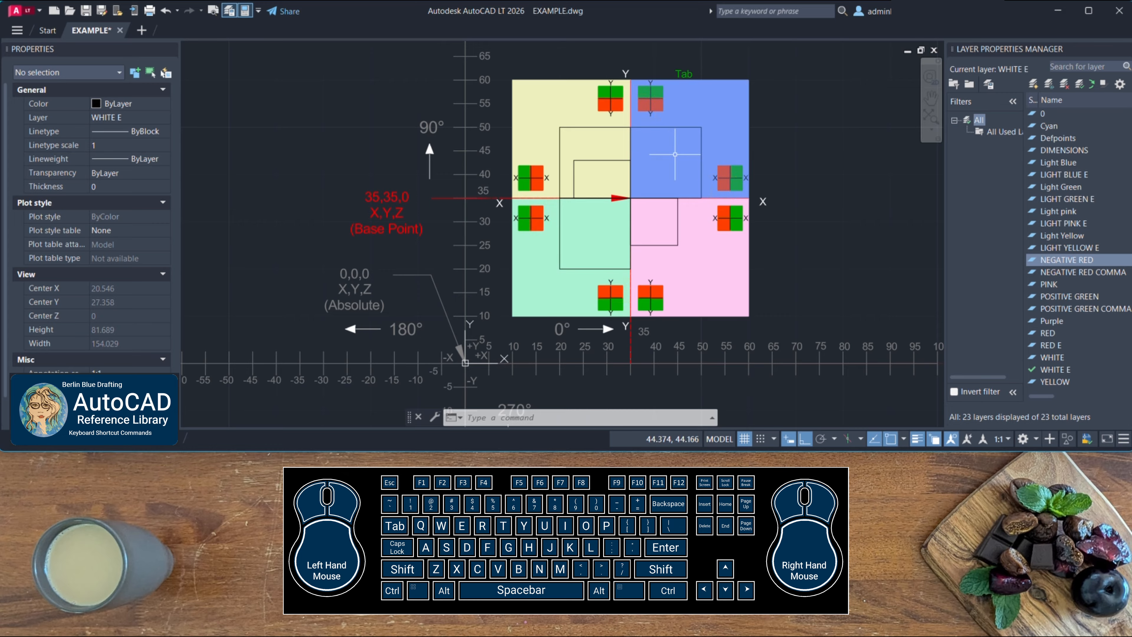
Start a rectangle at 35,35 from the blue quadrant and enter -20 for both X and Y to flip it into the green quadrant
text(REC)
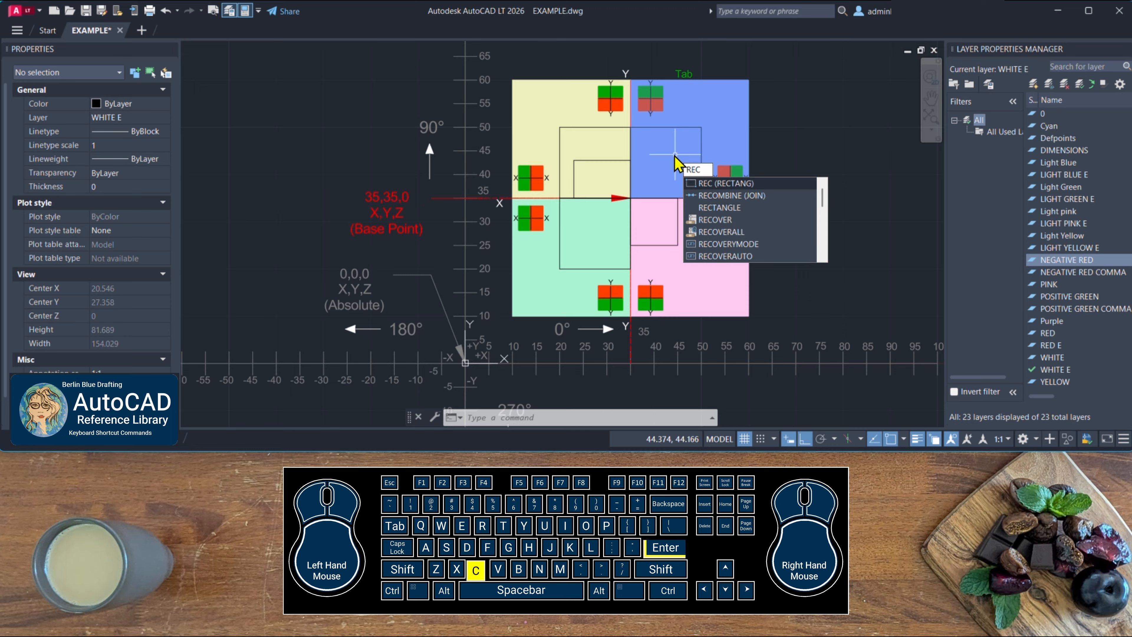
key(Return)
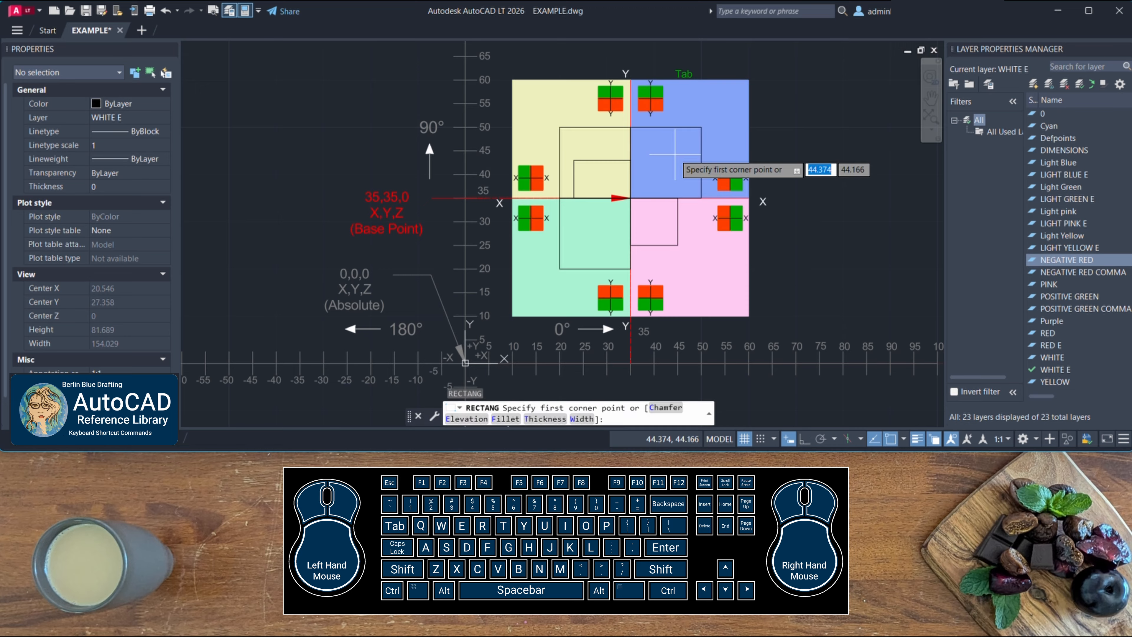
text(35,)
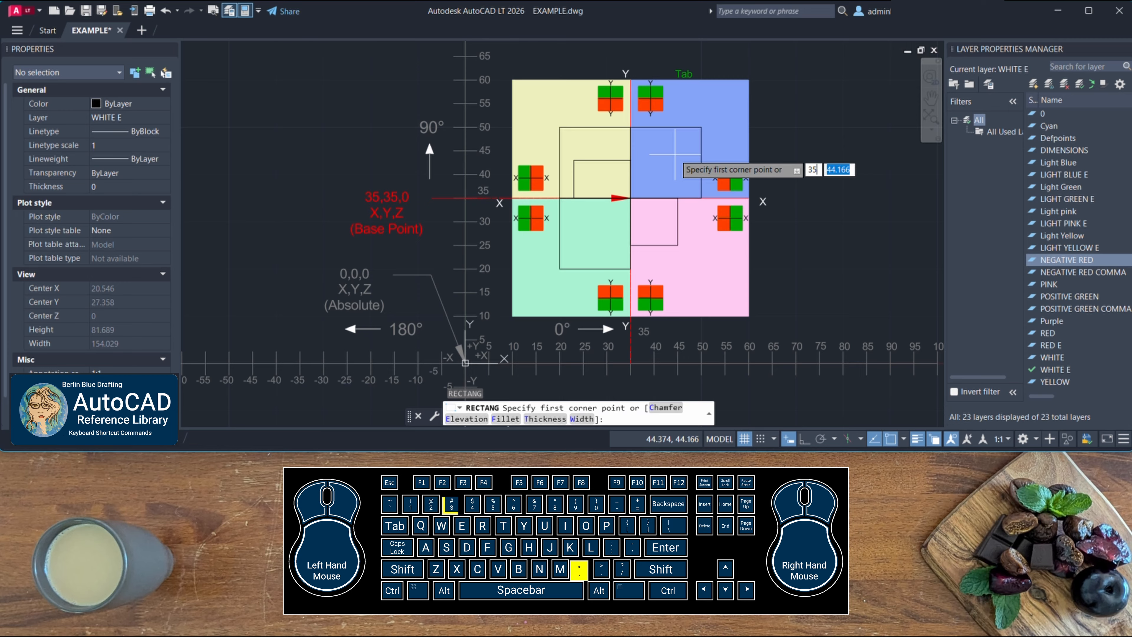
text(35)
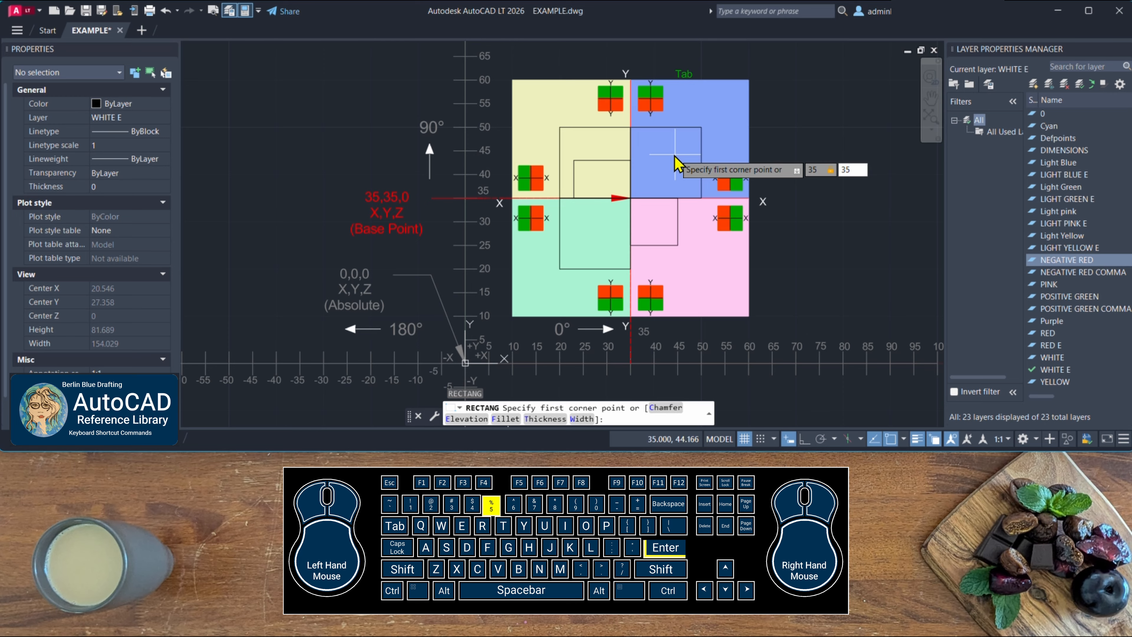
key(Return)
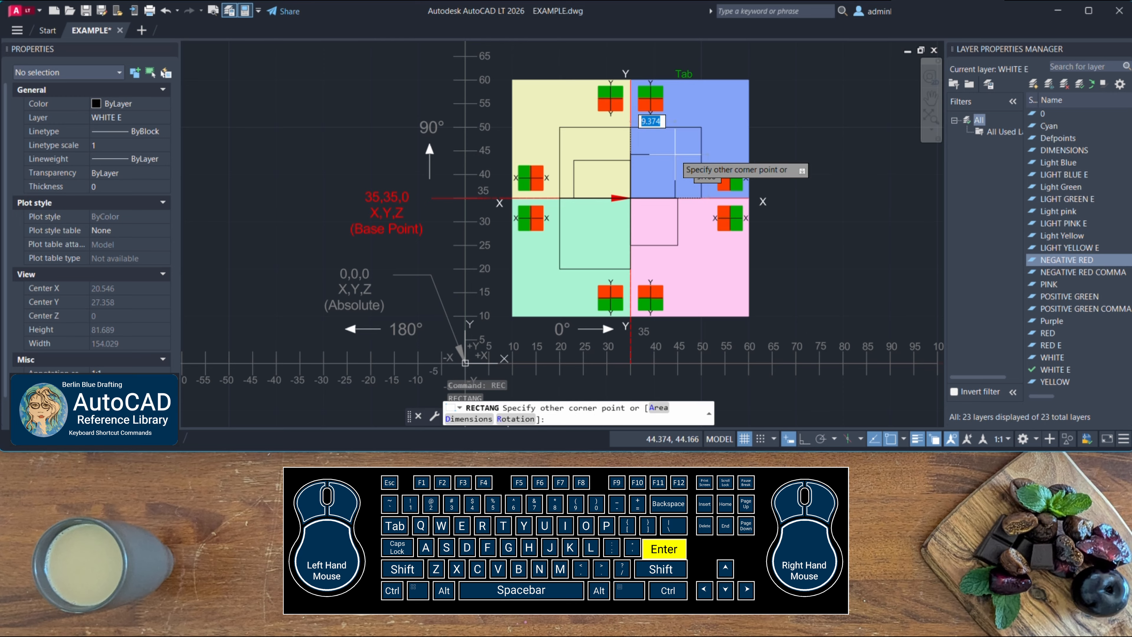
text(@-)
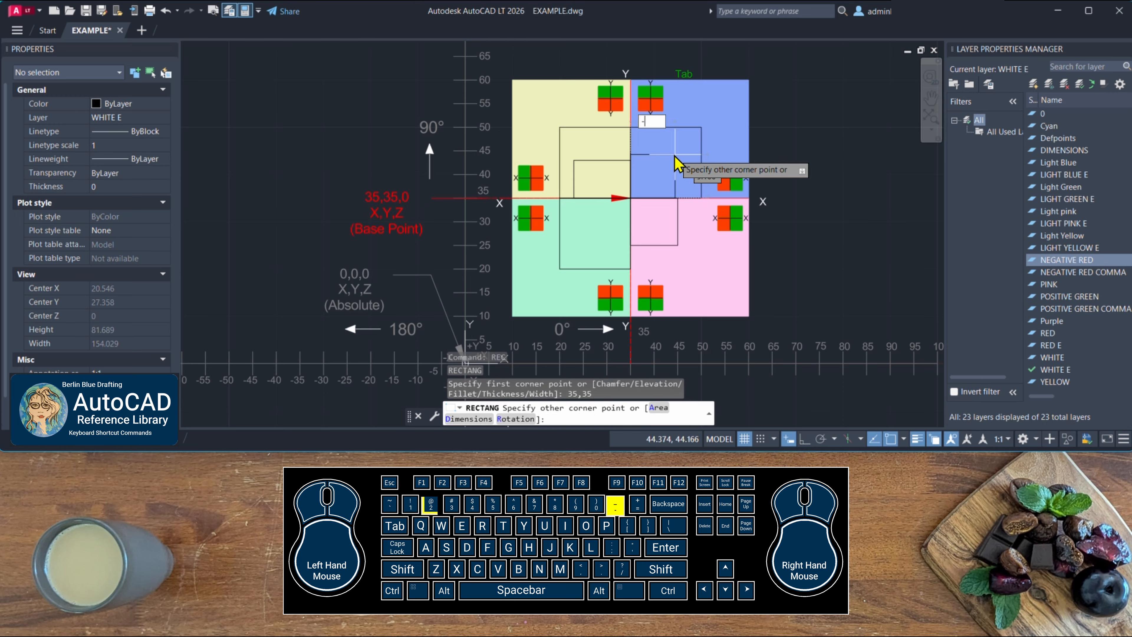
text(2)
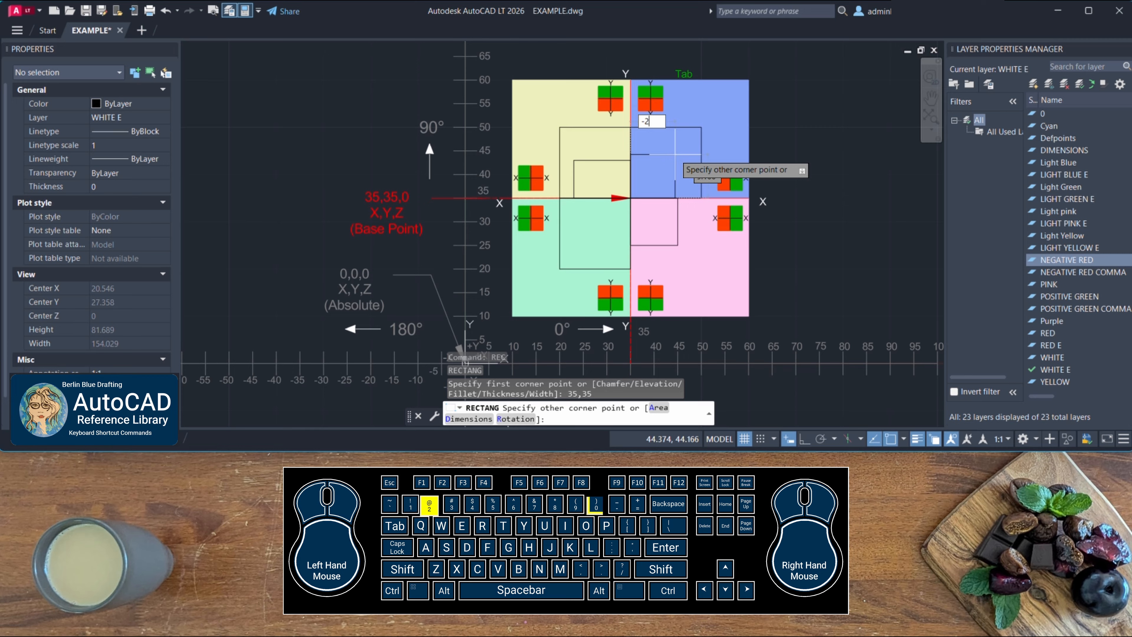
text(0)
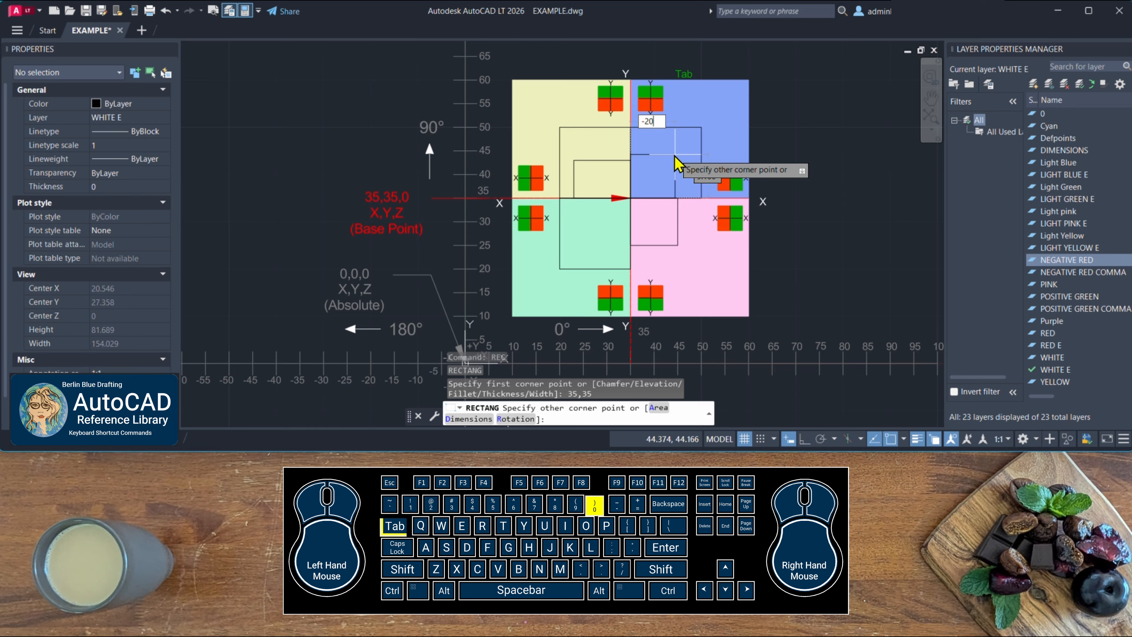
key(Tab)
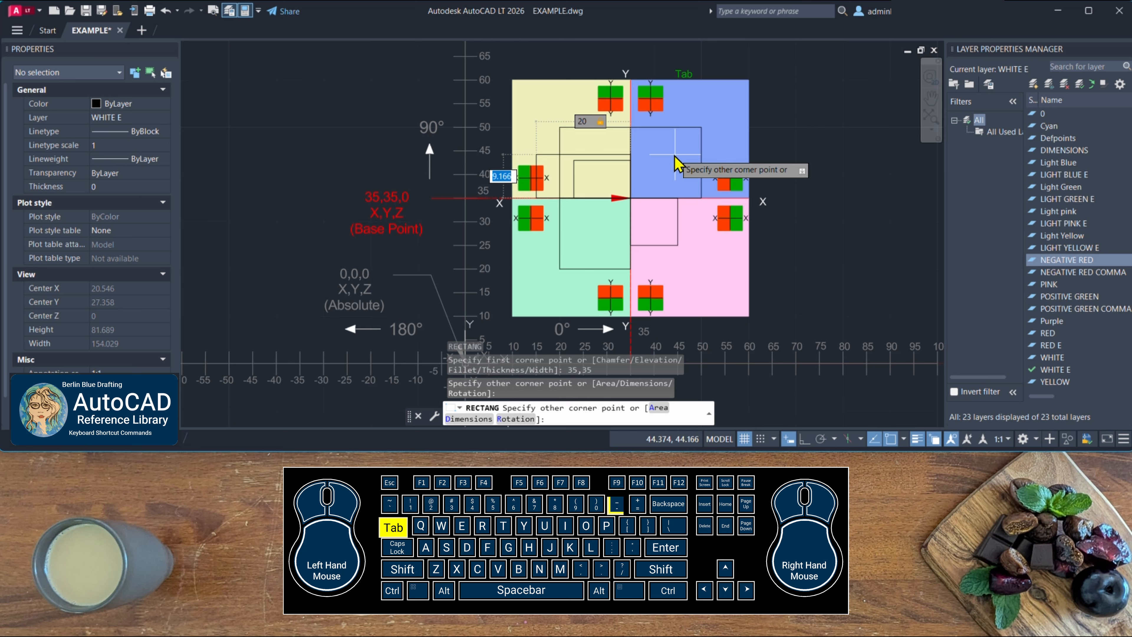
text(-20)
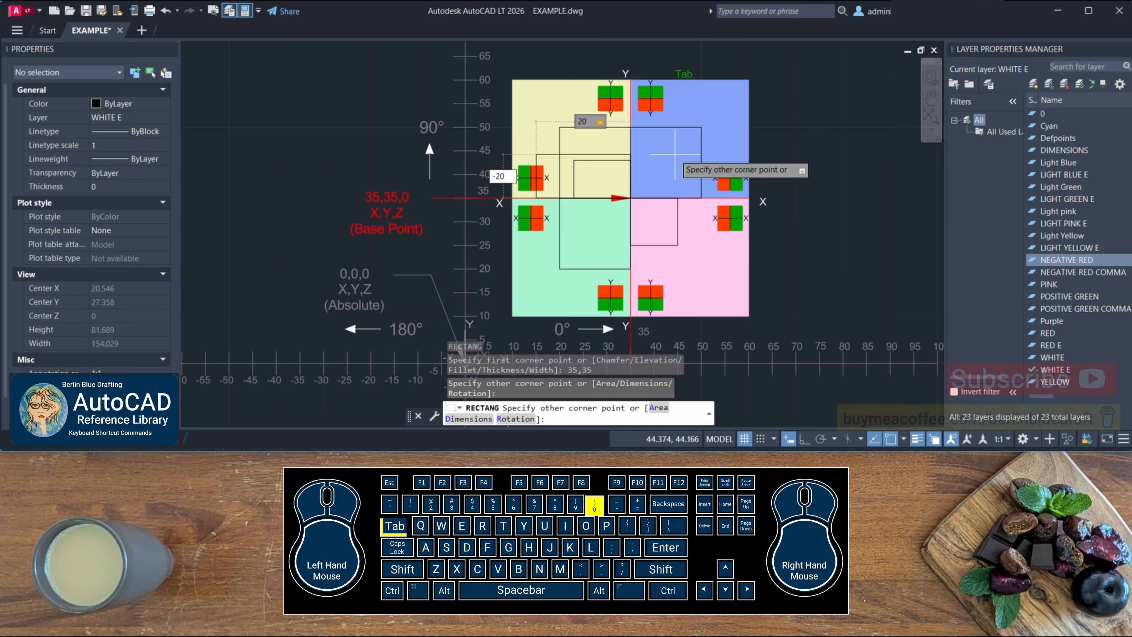
key(Tab)
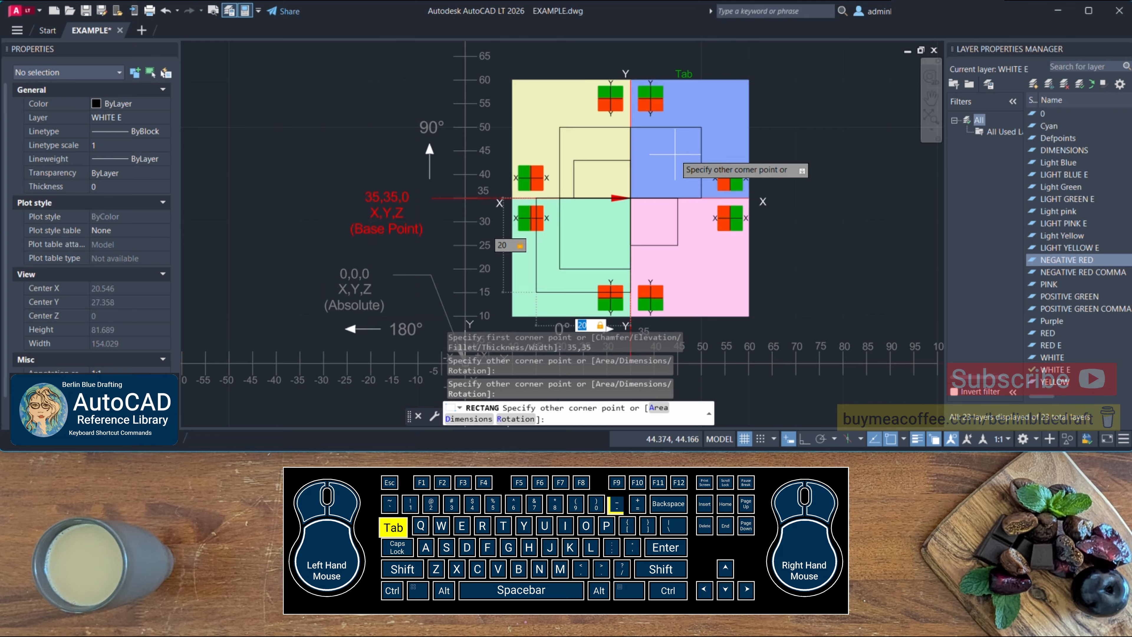
Change the pending rectangle's X dimension to -15 to flip it from the green quadrant into the pink quadrant
text(-)
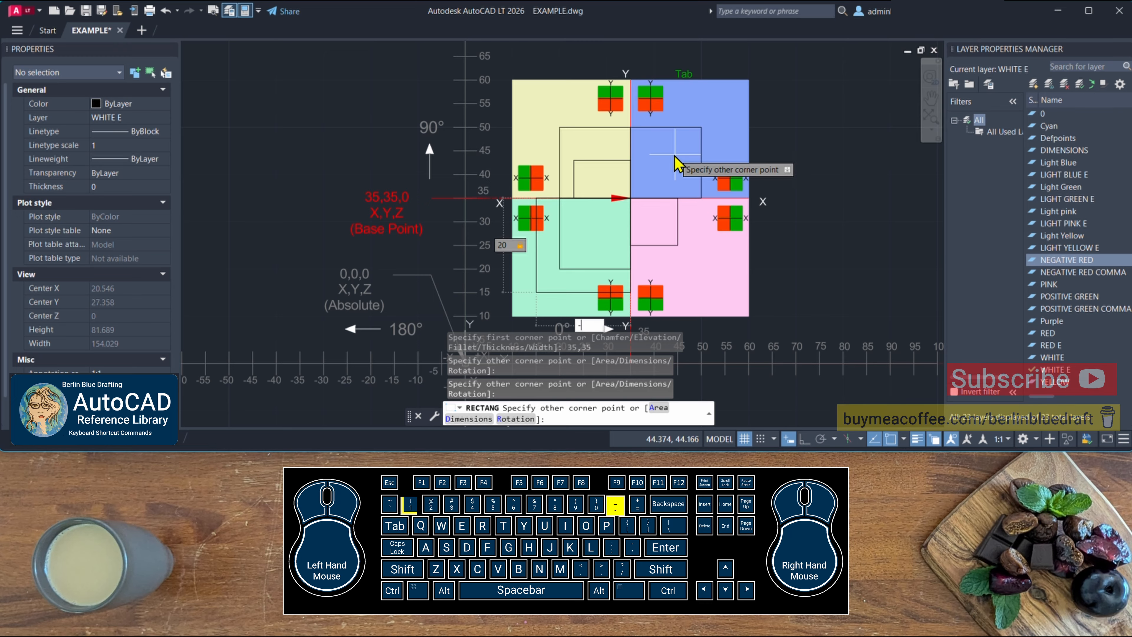
text(15)
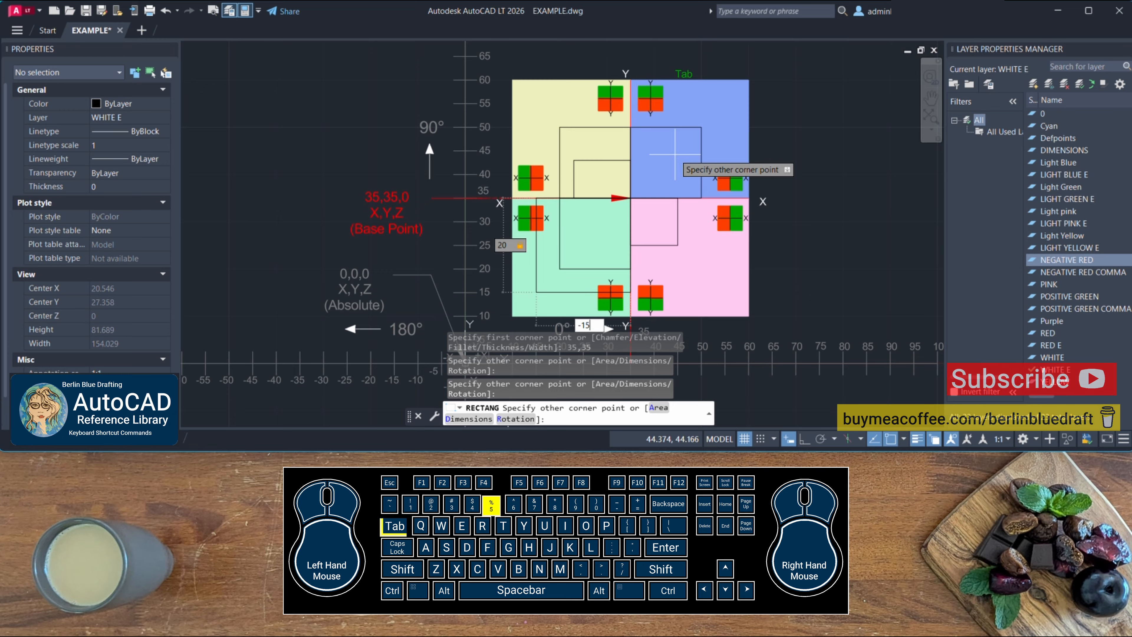
key(Tab)
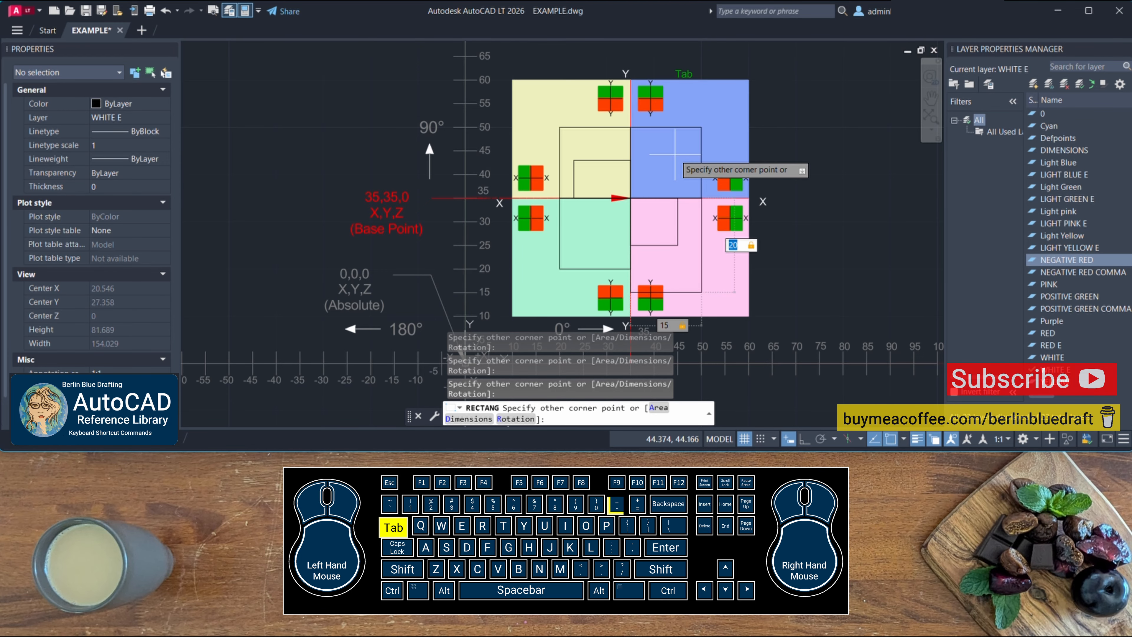